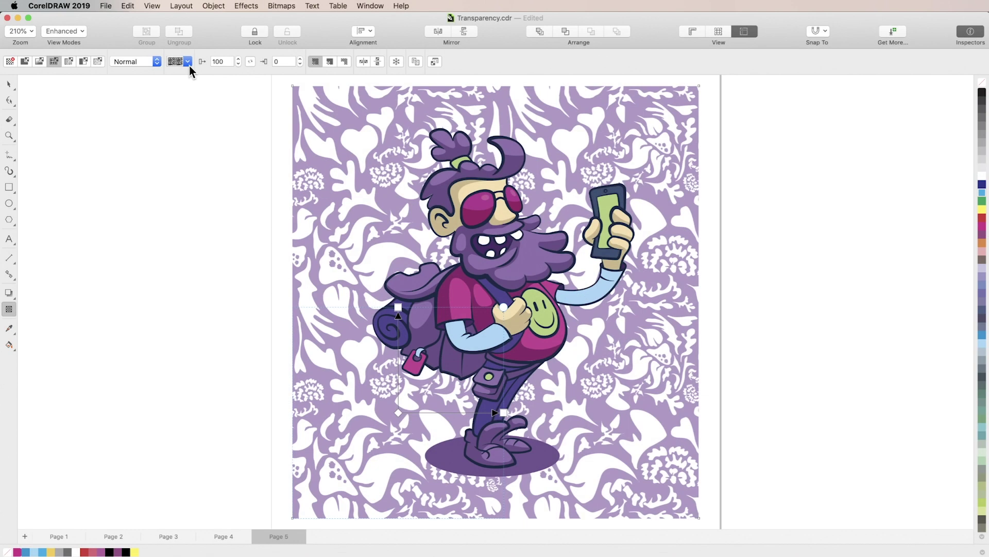
# - Try checker and rectangles tiles, then give the background an enlarged circles pattern transparency
pyautogui.click(188, 62)
pyautogui.click(205, 125)
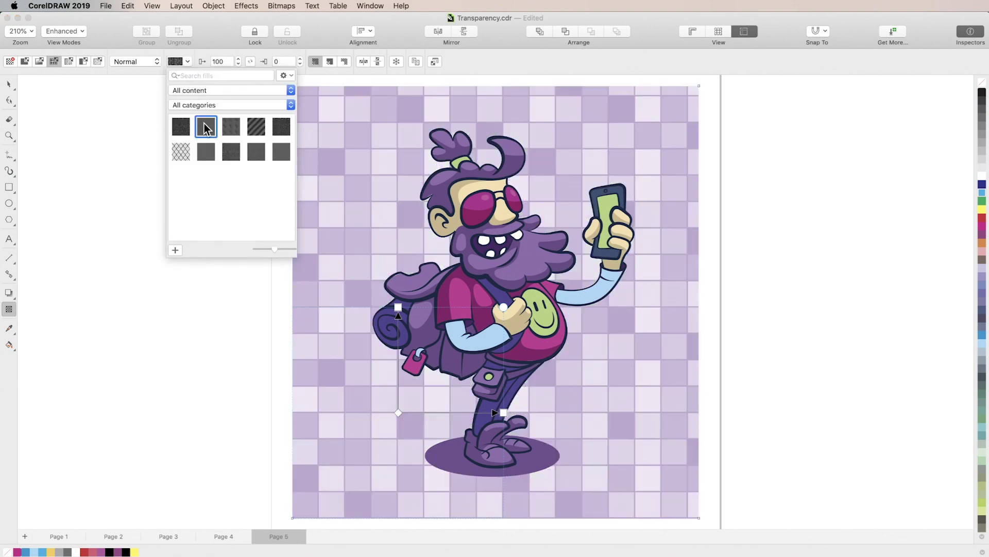
pyautogui.click(230, 153)
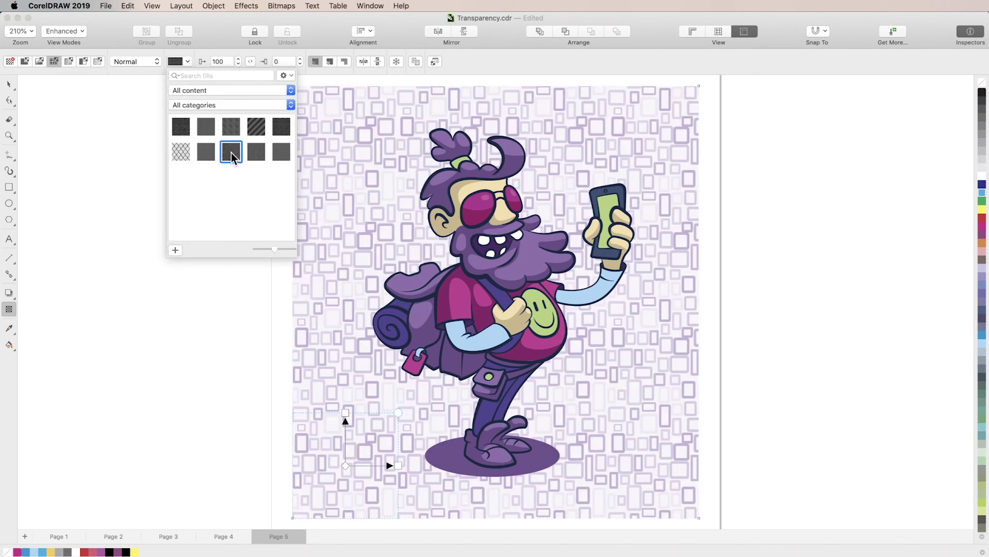
pyautogui.click(231, 126)
pyautogui.click(240, 294)
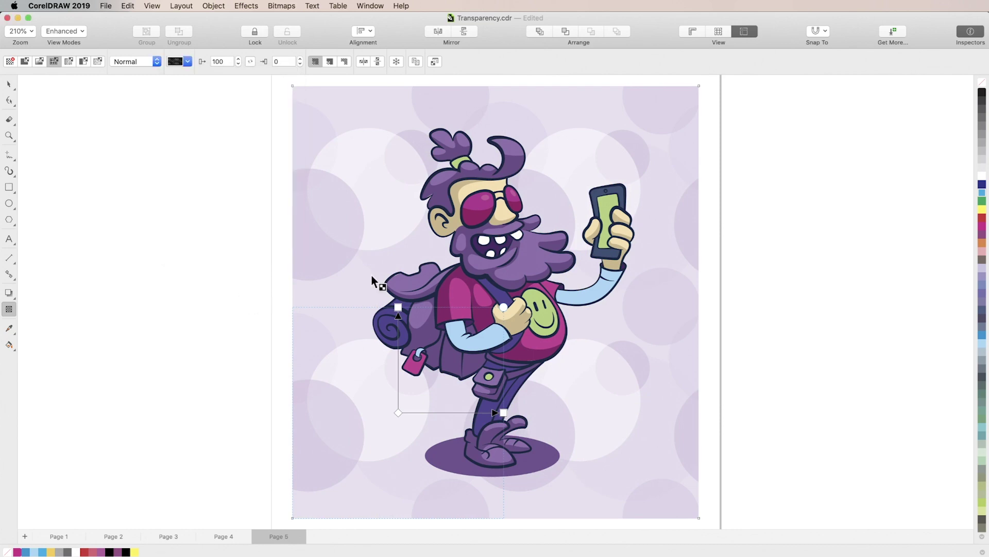
pyautogui.moveTo(504, 306); pyautogui.dragTo(550, 264)
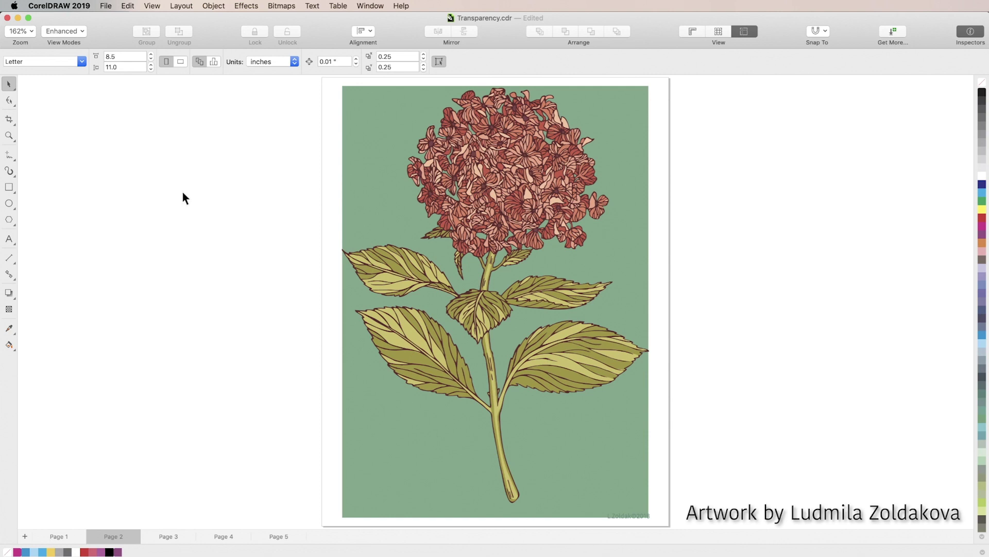
# - Compare Uniform, Fountain and Vector pattern transparency types, ending back on Uniform
pyautogui.click(9, 309)
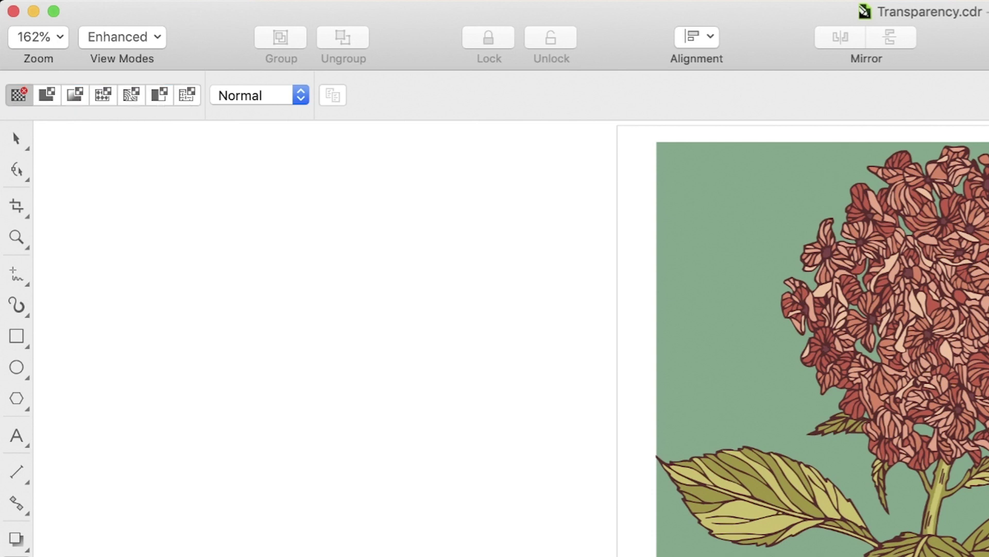
pyautogui.click(54, 95)
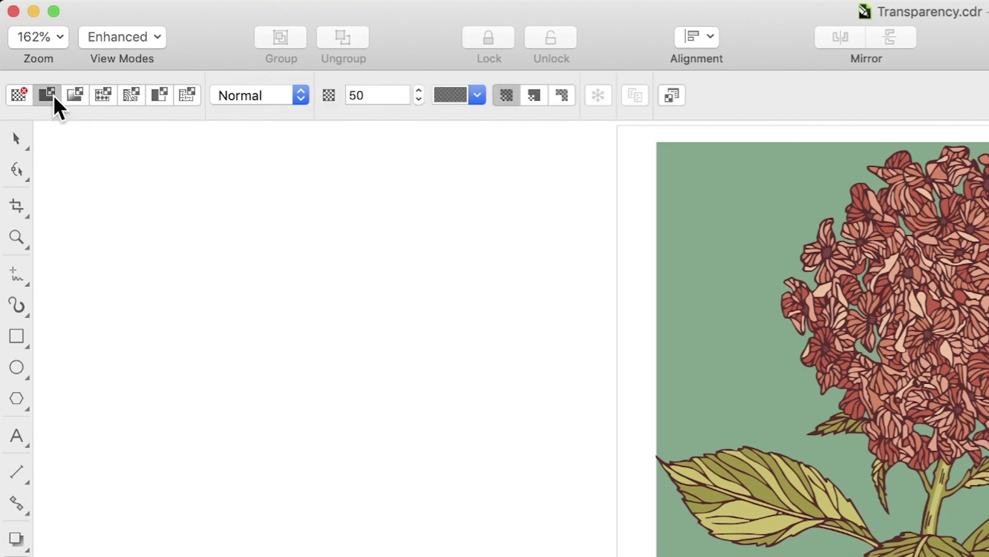
pyautogui.click(77, 94)
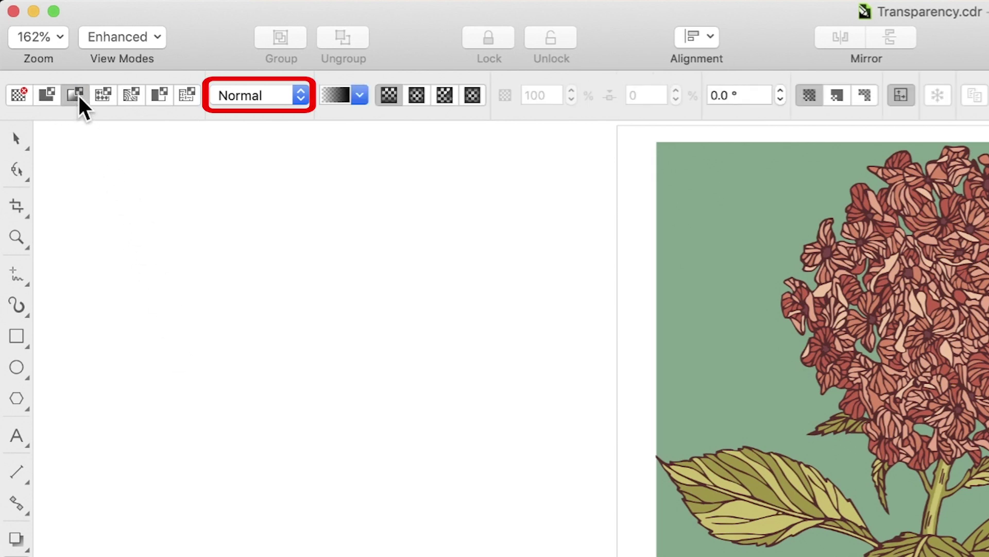
pyautogui.click(106, 96)
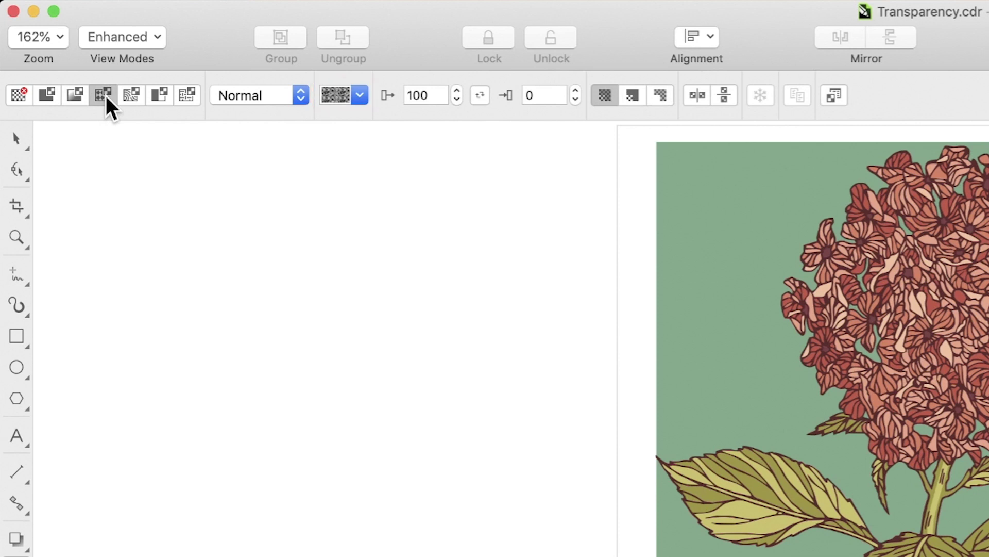
pyautogui.click(47, 101)
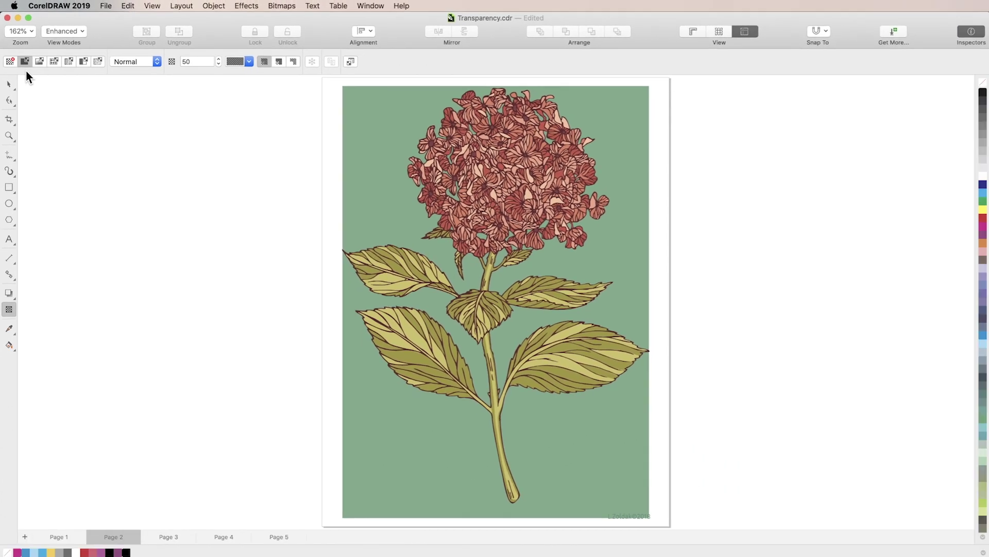
# - Raise the hydrangea's green background uniform transparency, remove it, then reapply Uniform
pyautogui.click(437, 156)
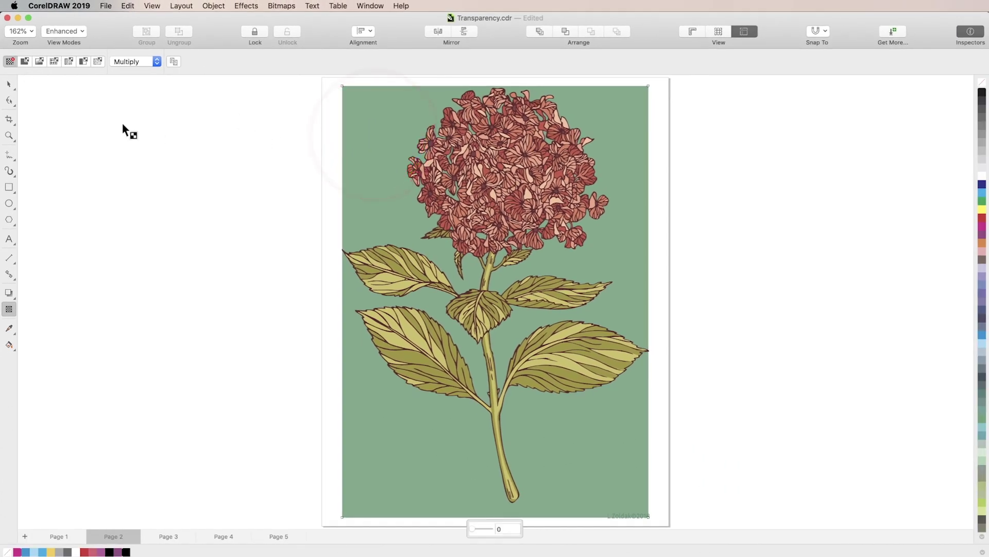
pyautogui.click(28, 62)
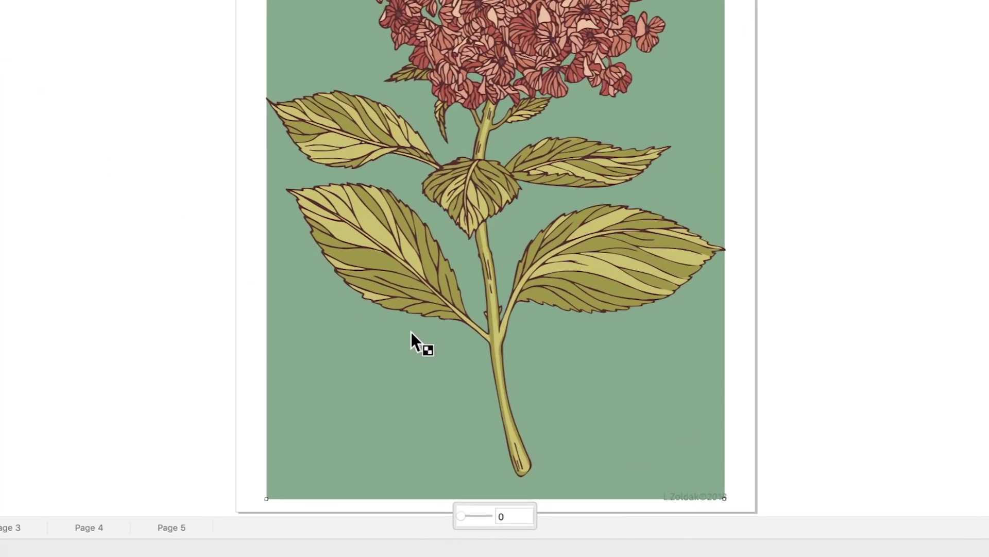
pyautogui.moveTo(456, 509); pyautogui.dragTo(477, 519)
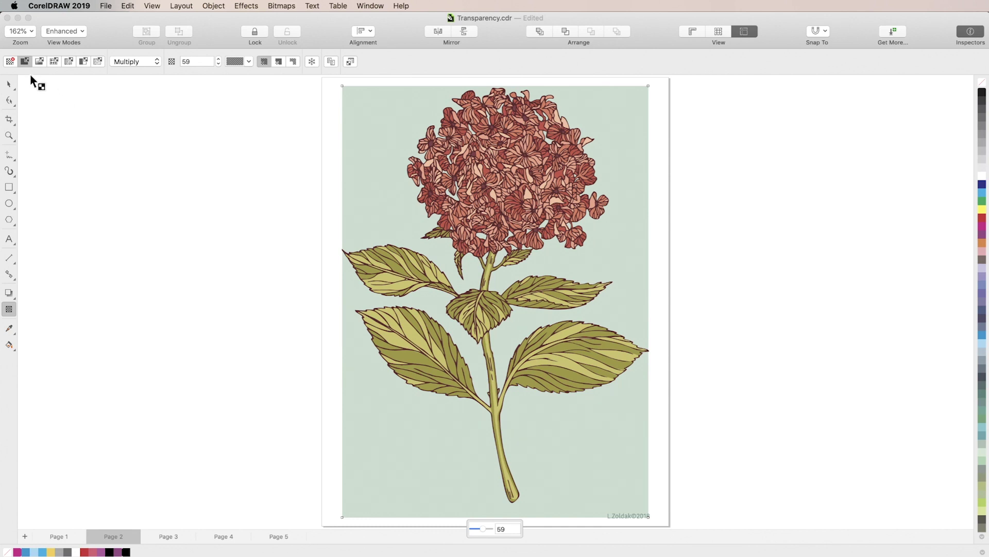
pyautogui.click(11, 61)
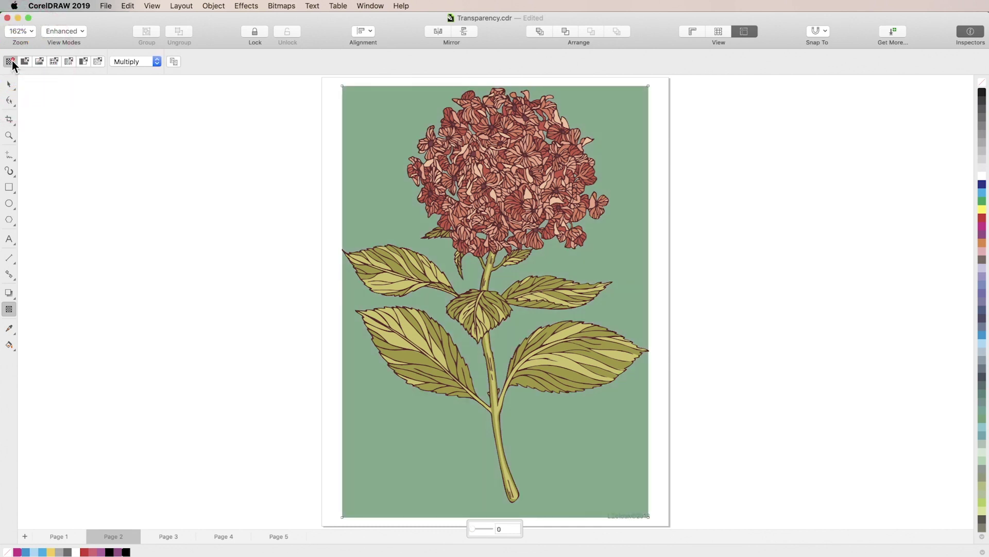
pyautogui.click(25, 61)
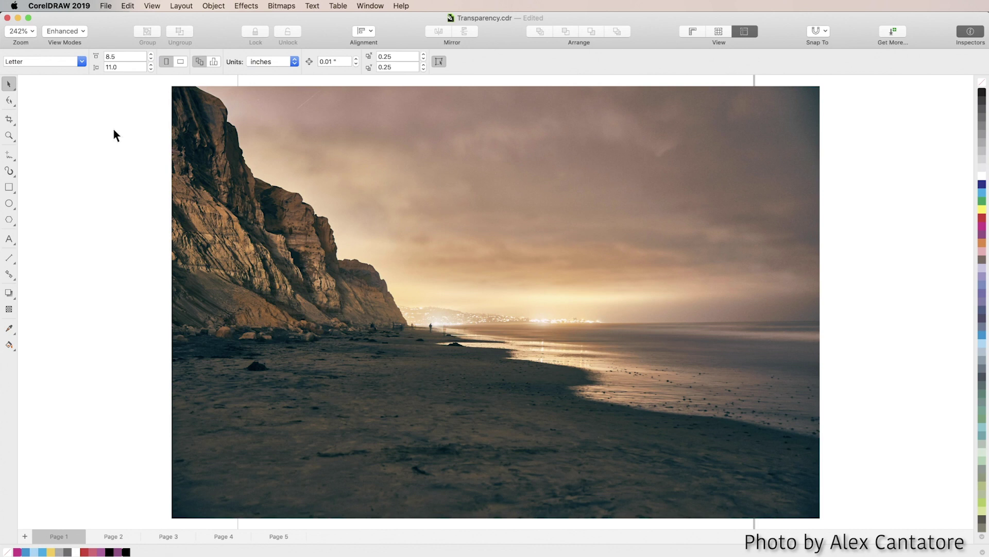
# - Cover the whole beach photo with a cyan-filled rectangle
pyautogui.click(326, 170)
pyautogui.press('shift')
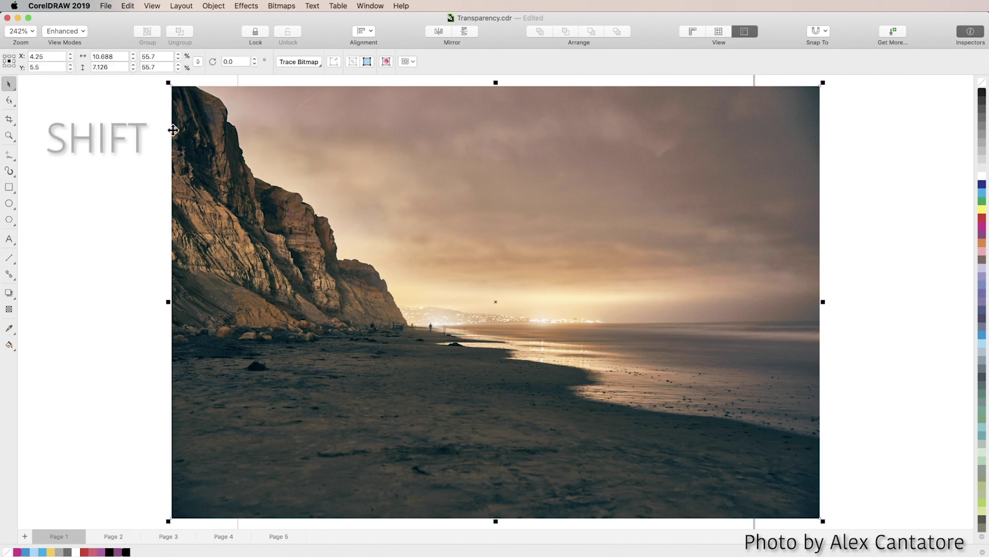
pyautogui.click(8, 189)
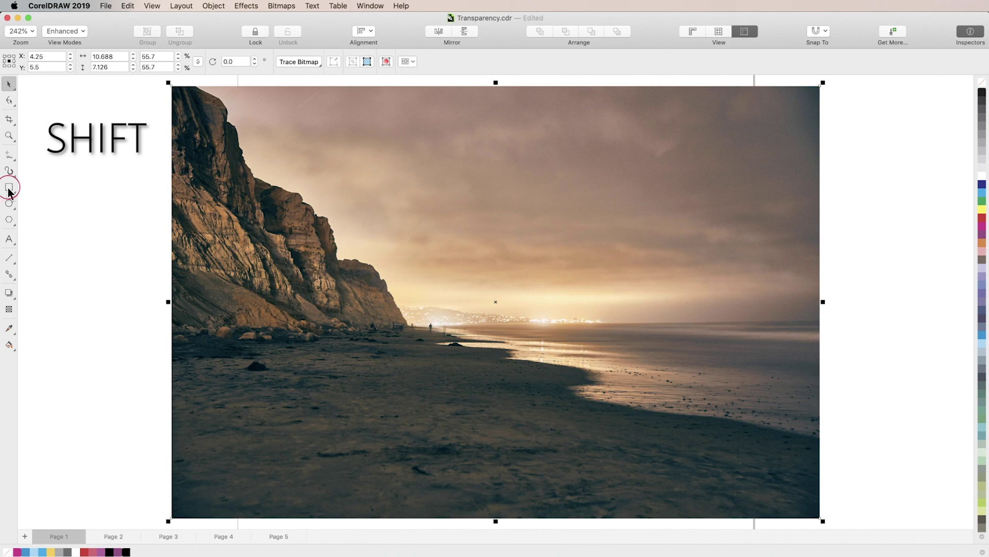
pyautogui.click(9, 190)
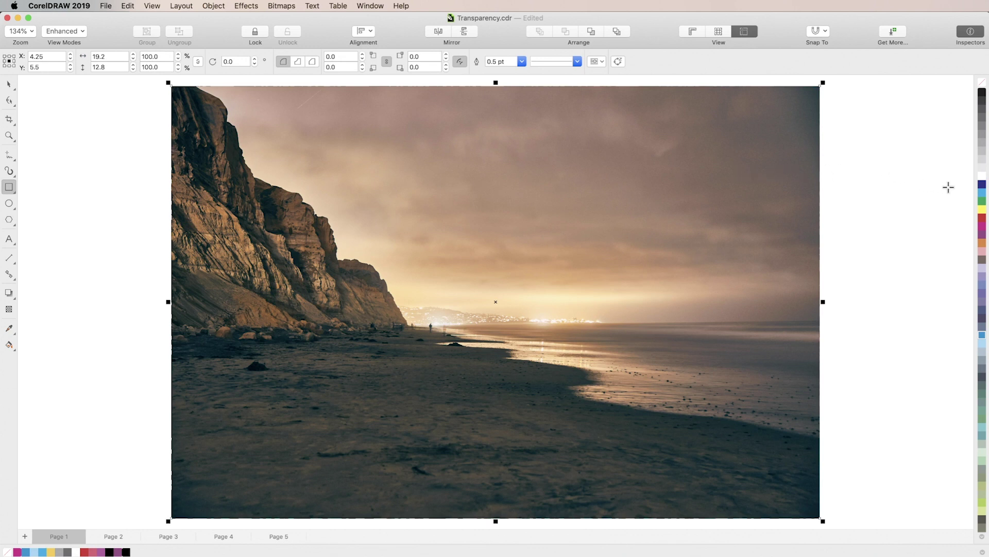
pyautogui.click(981, 193)
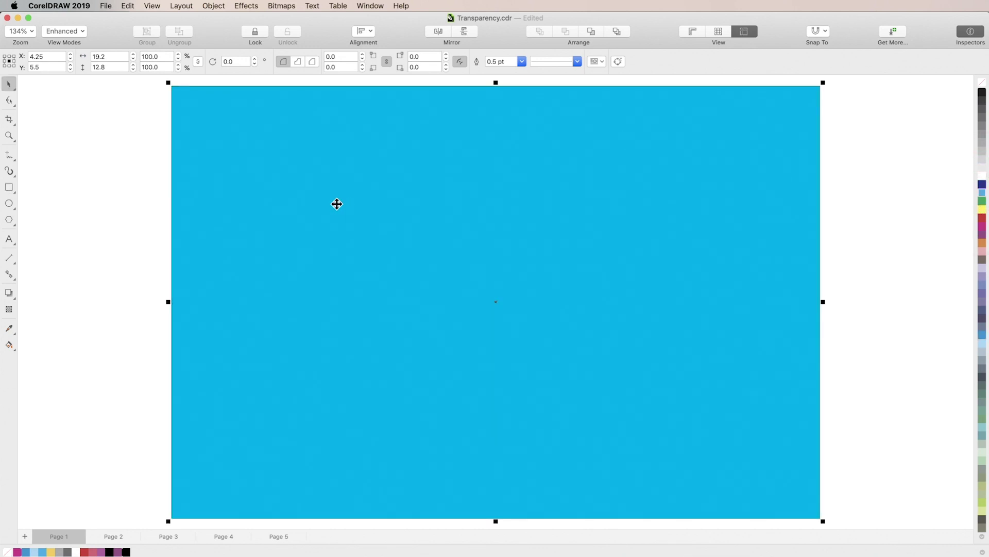
# - Give the cyan rectangle a uniform transparency of 80
pyautogui.click(10, 309)
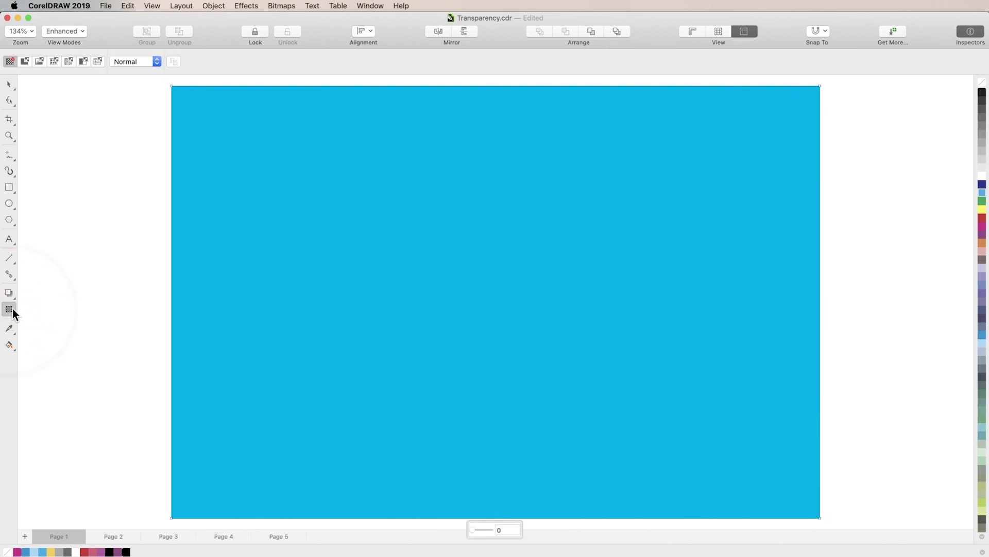
pyautogui.click(27, 62)
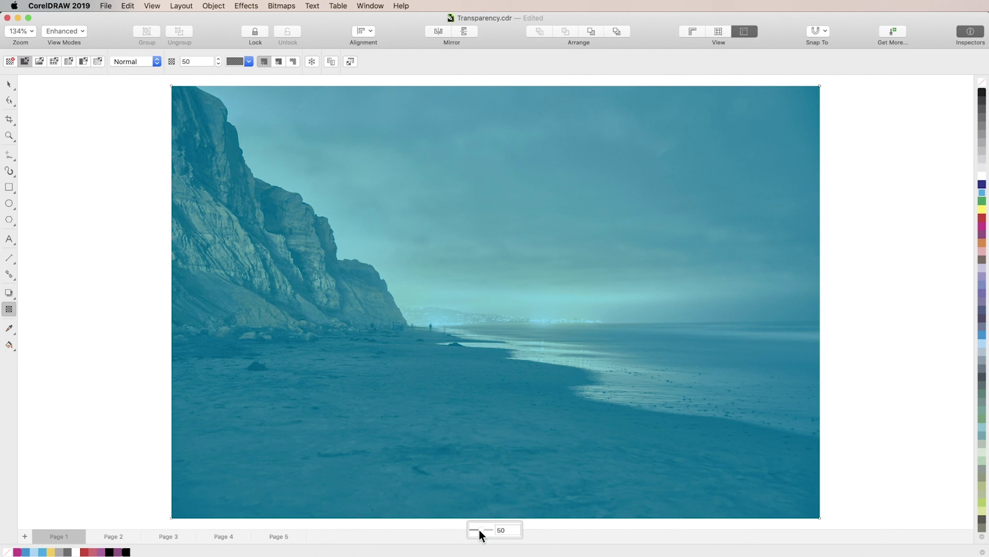
pyautogui.moveTo(479, 529); pyautogui.dragTo(486, 529)
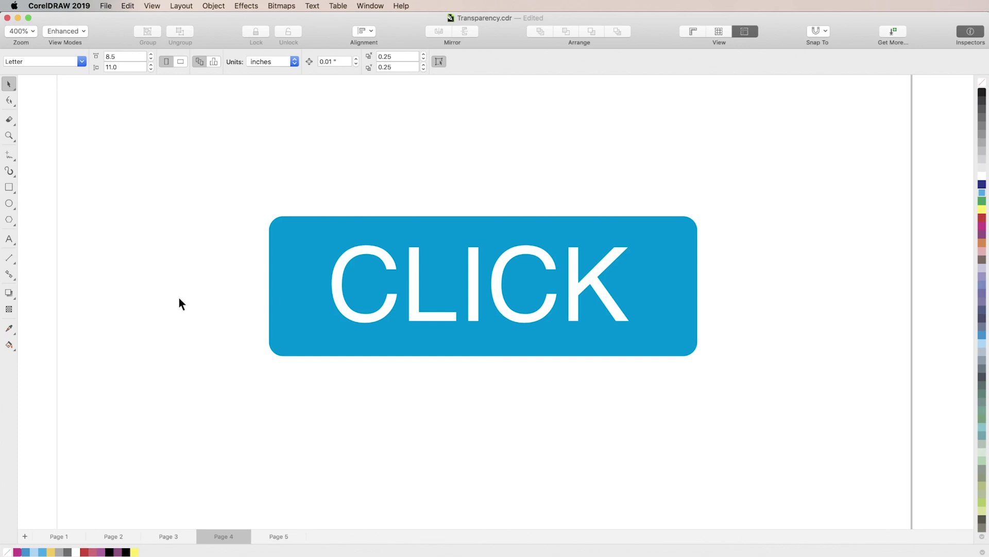
# - Fade the CLICK button with a vertical linear transparency, moving the midpoint lower
pyautogui.click(278, 298)
pyautogui.click(9, 309)
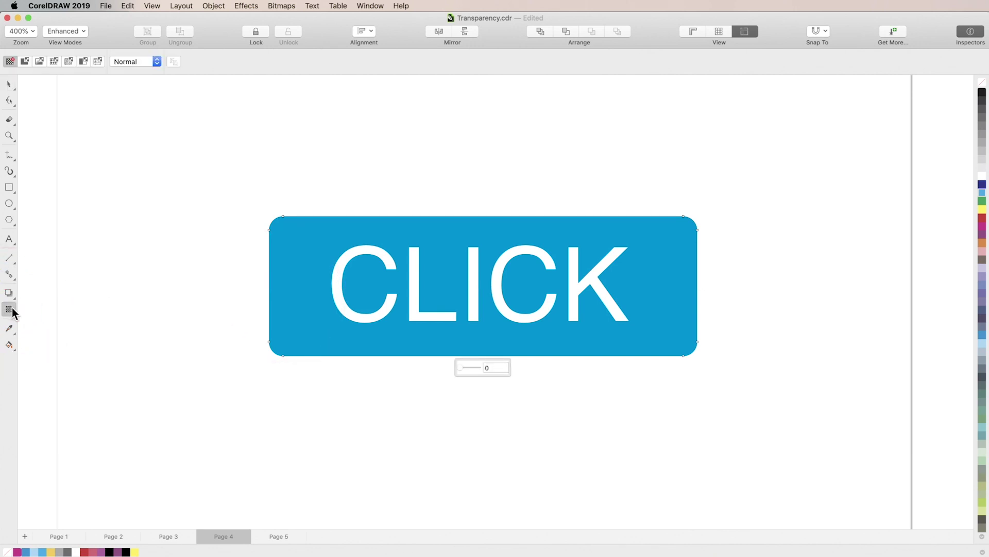
pyautogui.moveTo(402, 222); pyautogui.dragTo(401, 344)
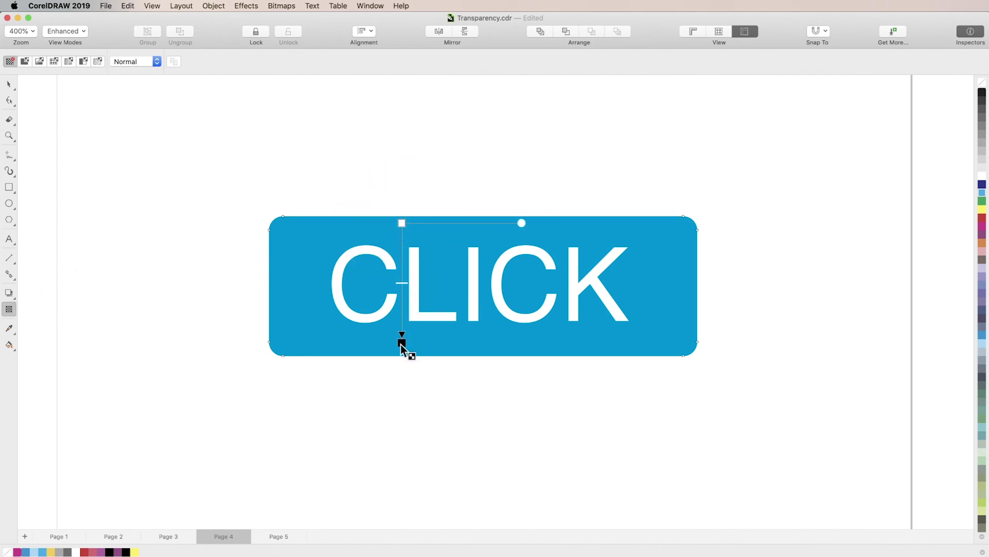
pyautogui.press('shift')
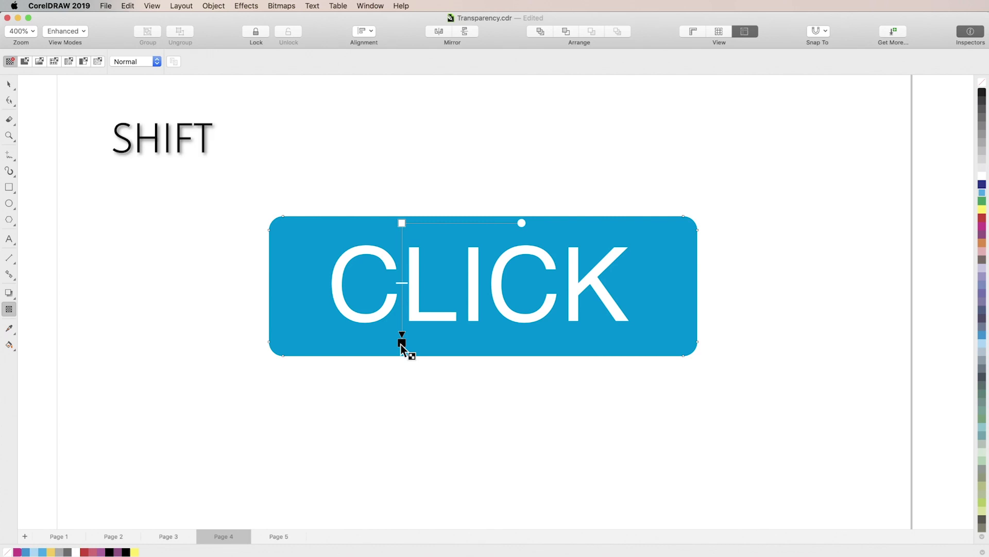
pyautogui.moveTo(401, 345); pyautogui.dragTo(401, 344)
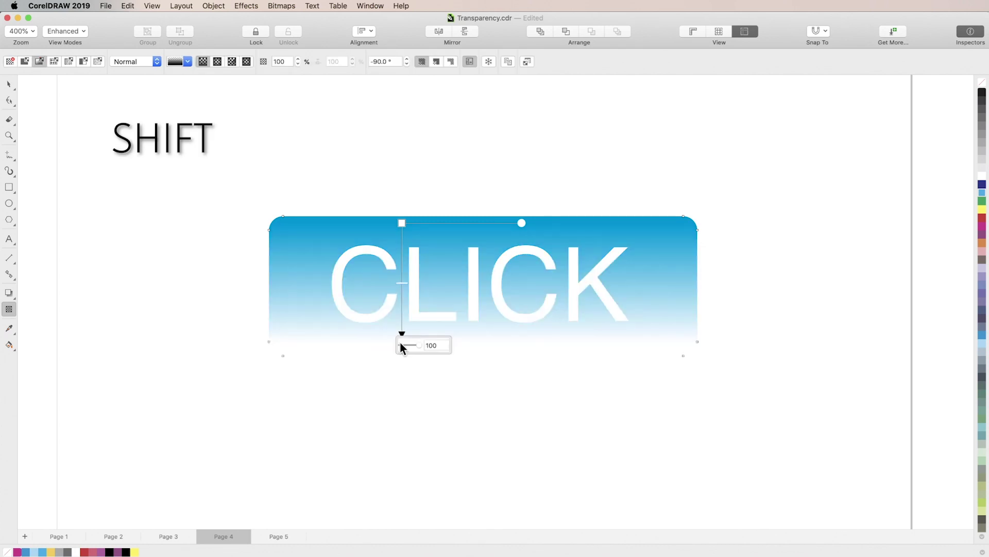
pyautogui.click(402, 283)
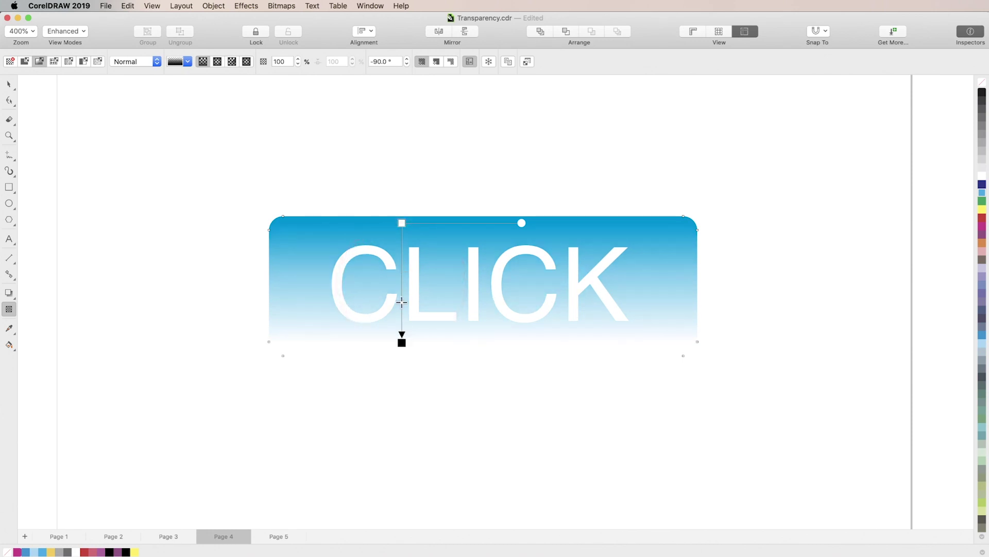
pyautogui.moveTo(402, 283); pyautogui.dragTo(403, 352)
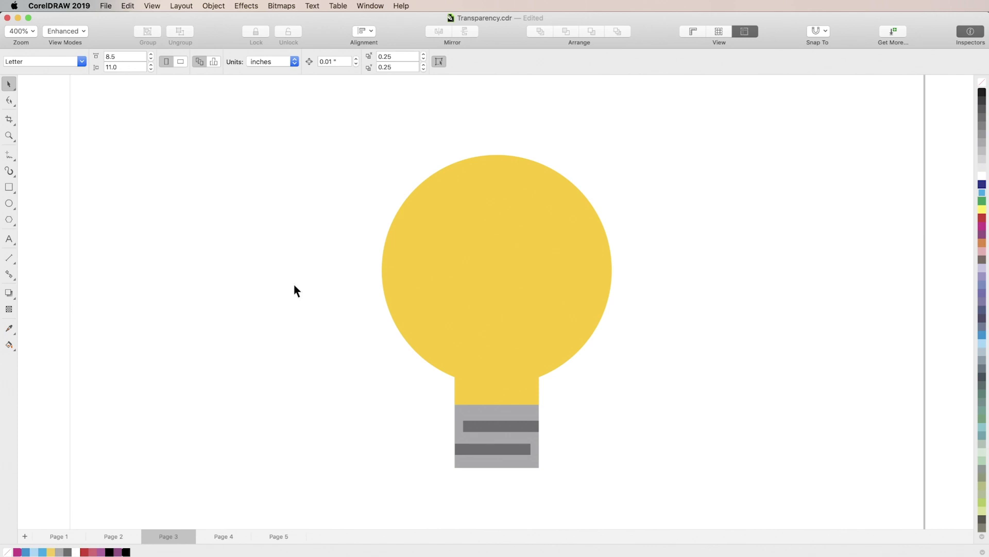
# - Draw a white, outline-free oval on the bulb's upper right, tilted to its curve
pyautogui.click(9, 205)
pyautogui.moveTo(521, 193); pyautogui.dragTo(587, 312)
pyautogui.press('space')
pyautogui.click(446, 62)
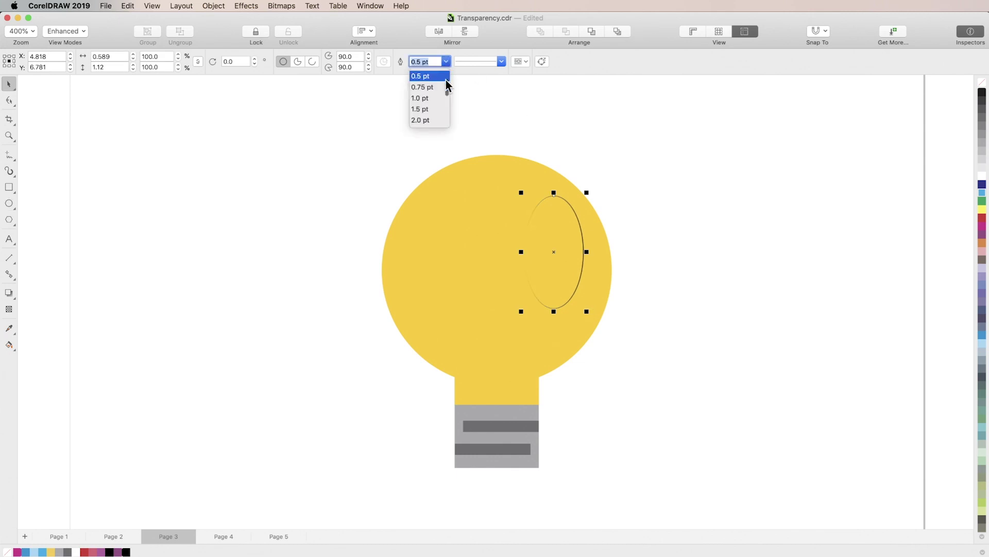
pyautogui.scroll(2, 447, 85)
pyautogui.click(420, 75)
pyautogui.click(983, 176)
pyautogui.click(567, 207)
pyautogui.moveTo(591, 193); pyautogui.dragTo(561, 212)
# - Give the oval an elliptical fountain transparency and shrink the highlight slightly
pyautogui.click(9, 310)
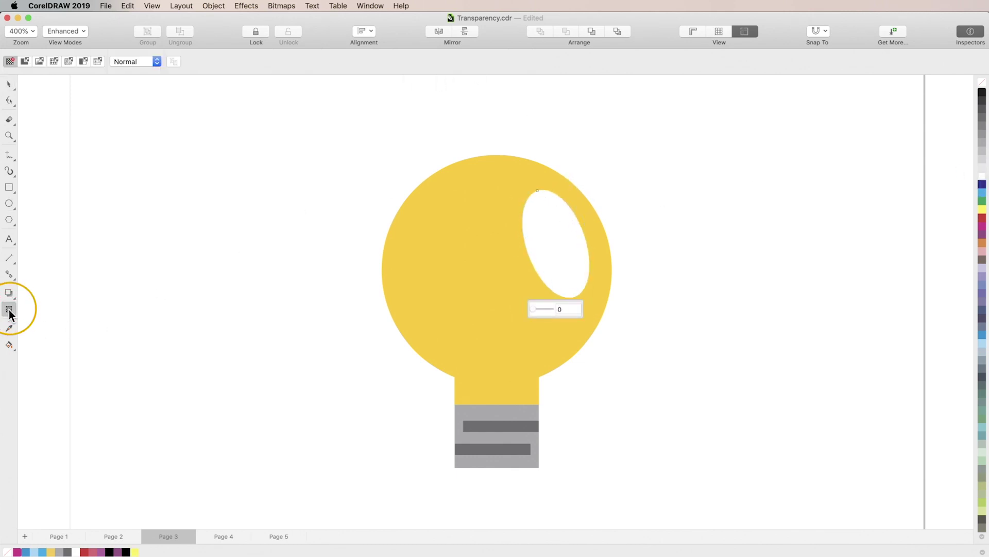
pyautogui.click(41, 63)
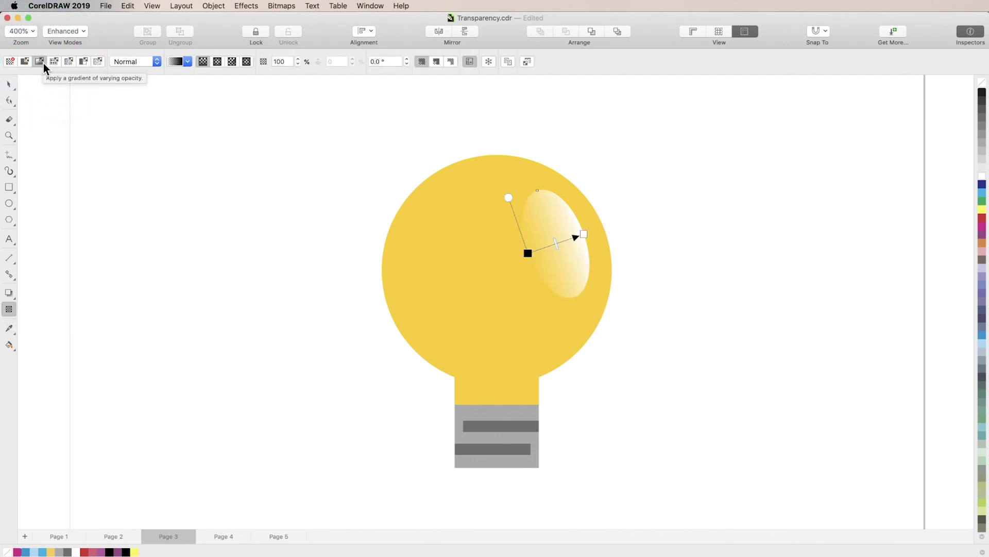
pyautogui.click(217, 61)
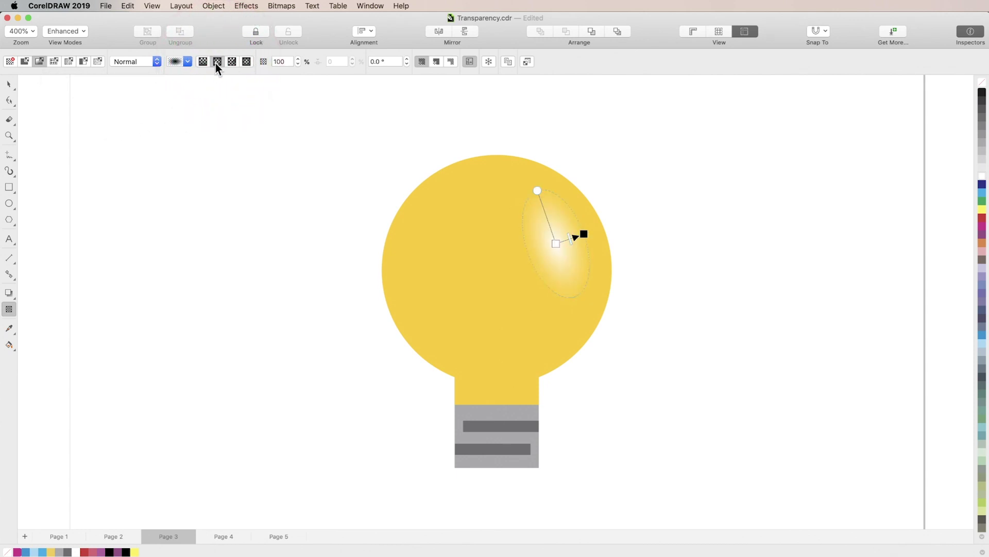
pyautogui.click(575, 237)
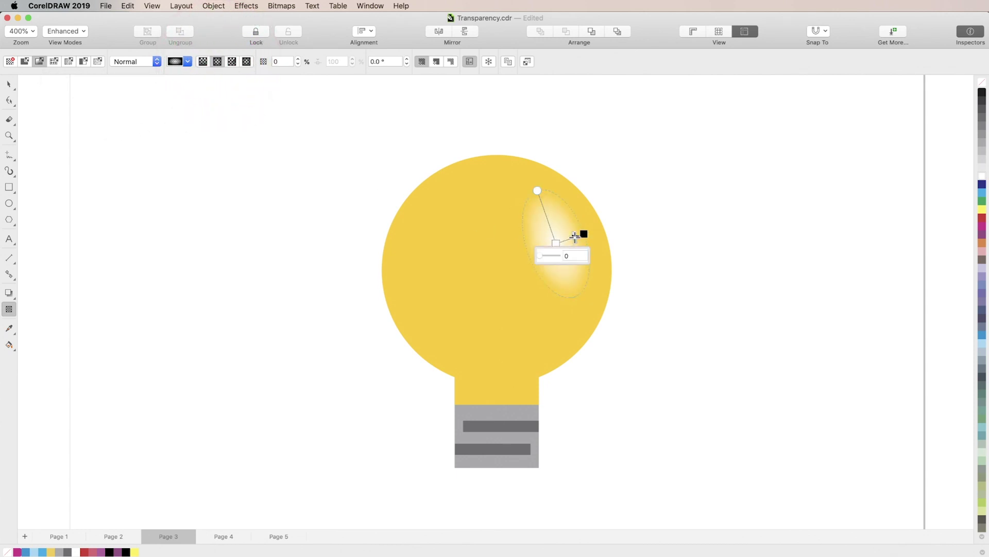
pyautogui.press('space')
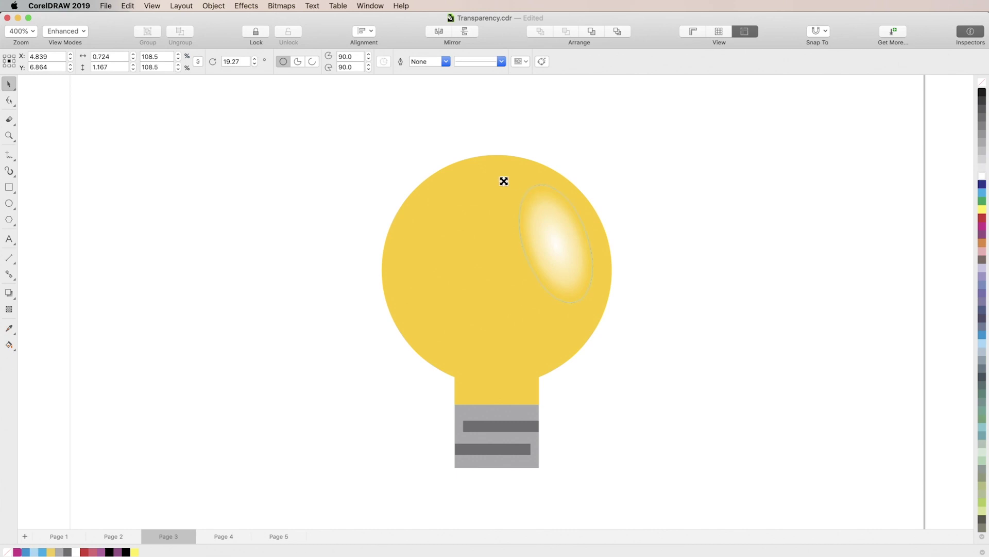
pyautogui.moveTo(477, 175); pyautogui.dragTo(485, 189)
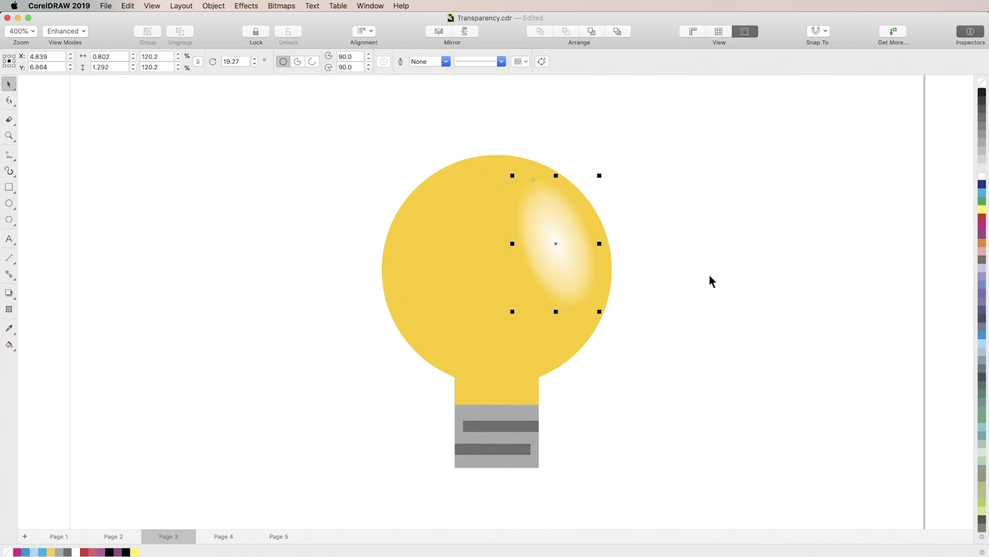
pyautogui.click(710, 276)
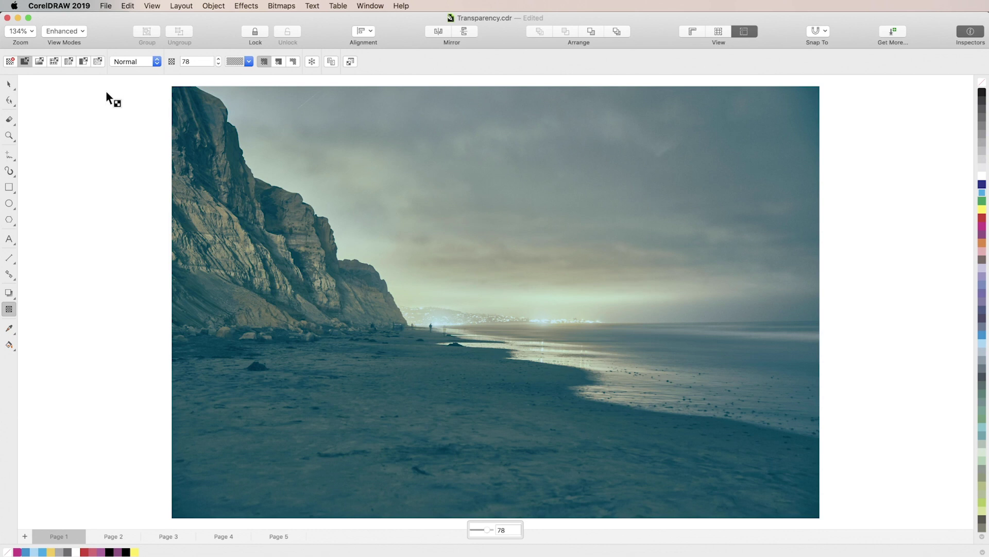
# - Try a linear fade and presets, settling on radiating rays centred on the horizon
pyautogui.click(40, 62)
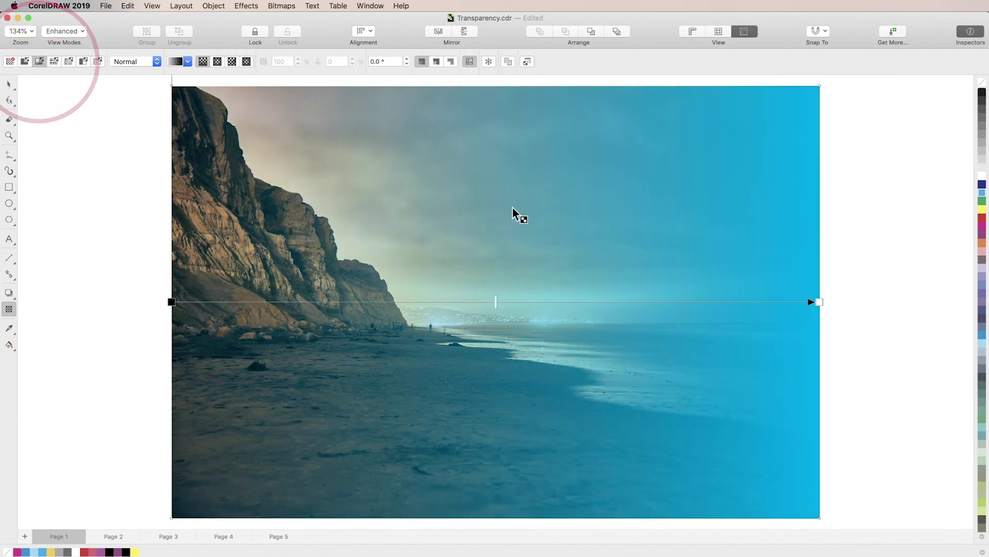
pyautogui.moveTo(425, 122); pyautogui.dragTo(441, 393)
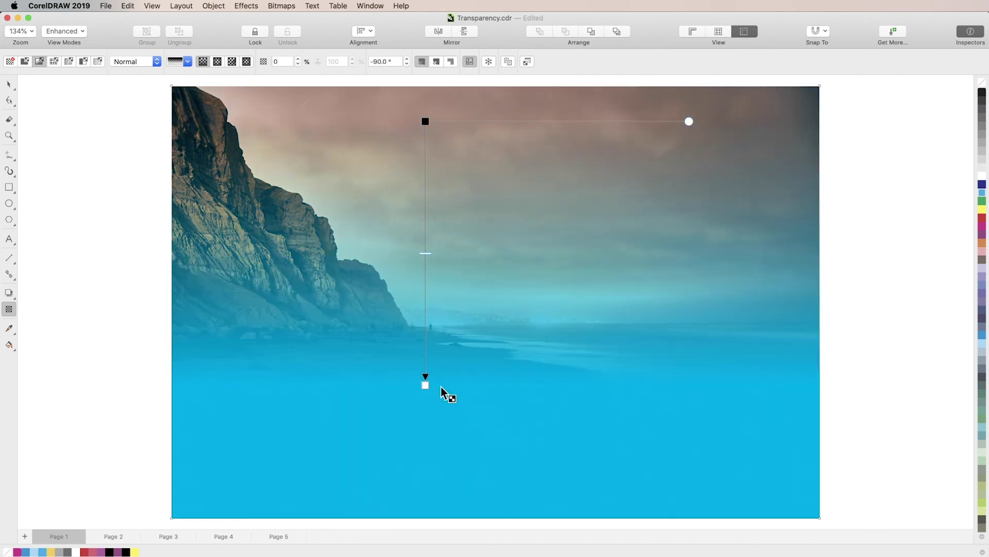
pyautogui.click(189, 62)
pyautogui.click(182, 153)
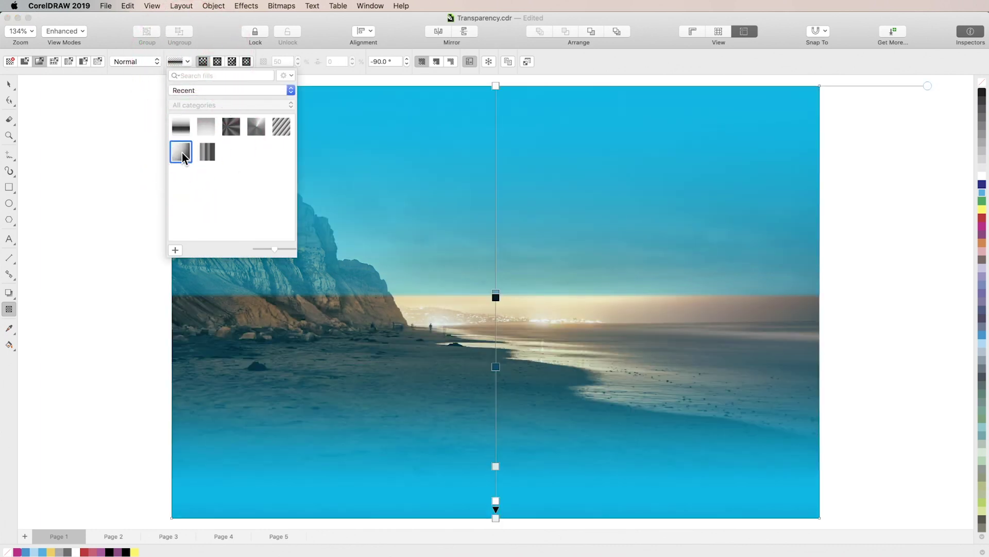
pyautogui.click(207, 154)
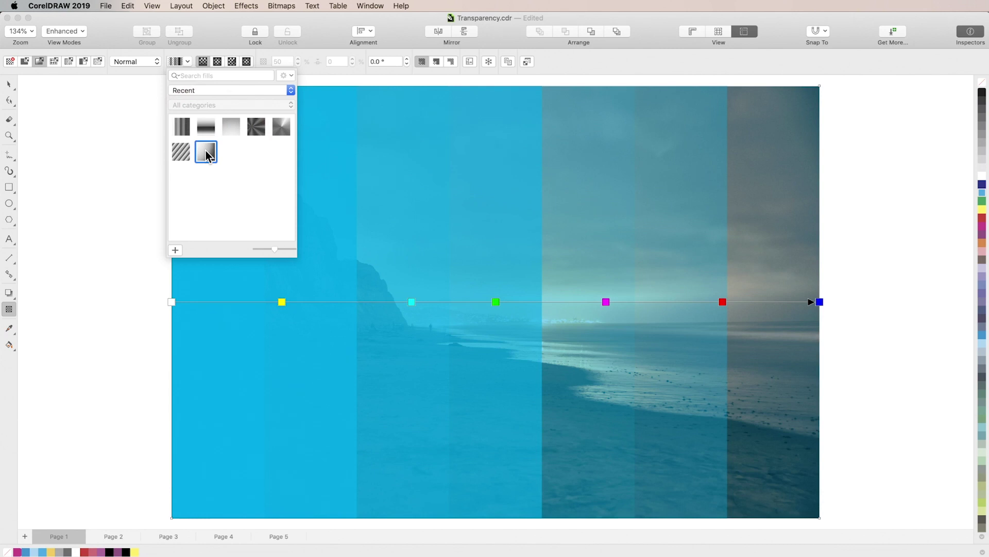
pyautogui.click(255, 127)
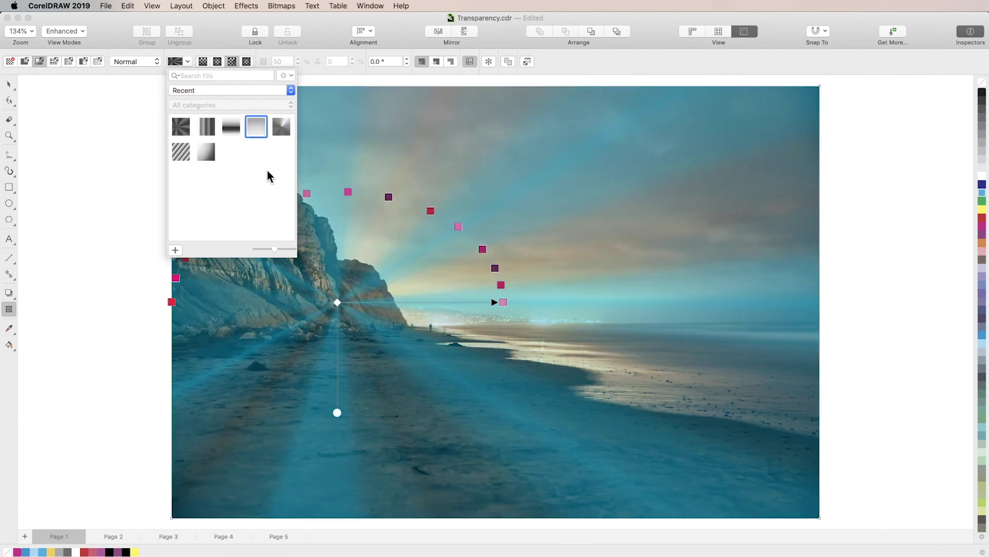
pyautogui.moveTo(338, 302); pyautogui.dragTo(430, 324)
pyautogui.click(124, 280)
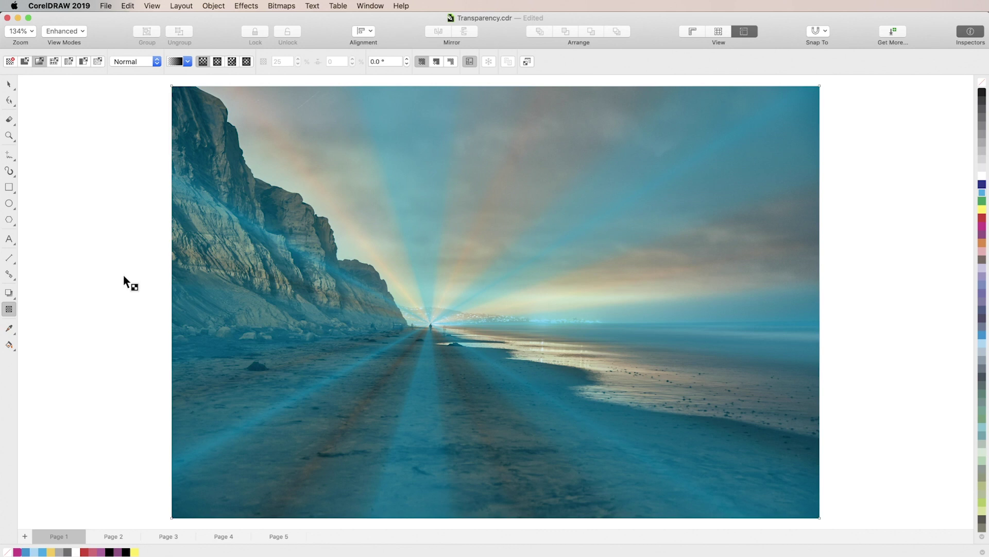
pyautogui.click(429, 323)
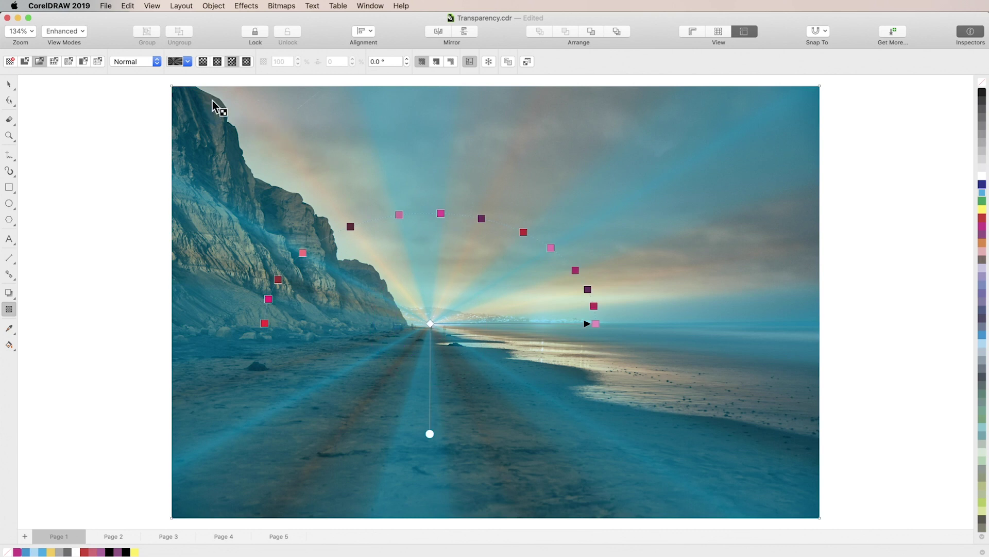
# - Switch the transparency merge mode to Add, then Texturize, then Exclusion
pyautogui.click(156, 65)
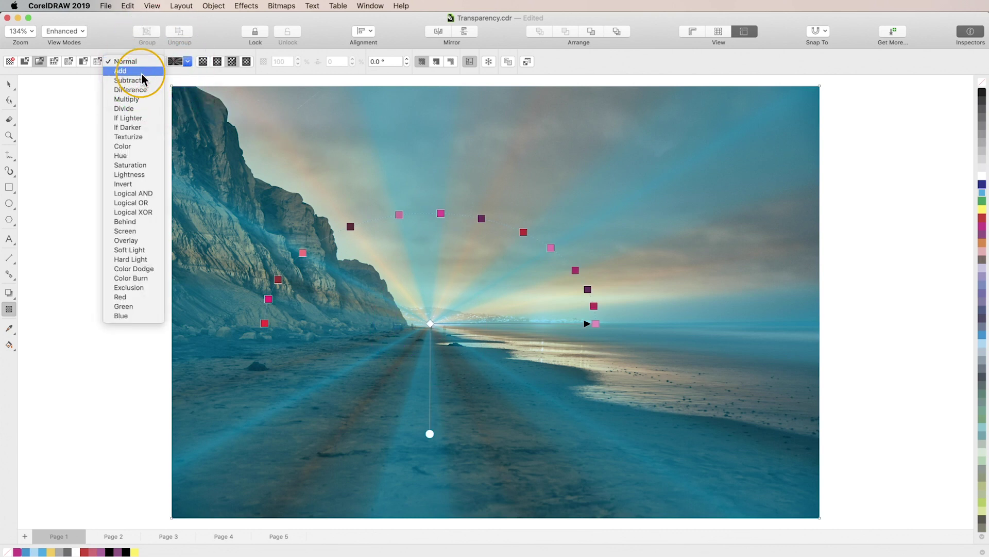
pyautogui.click(148, 70)
pyautogui.click(156, 62)
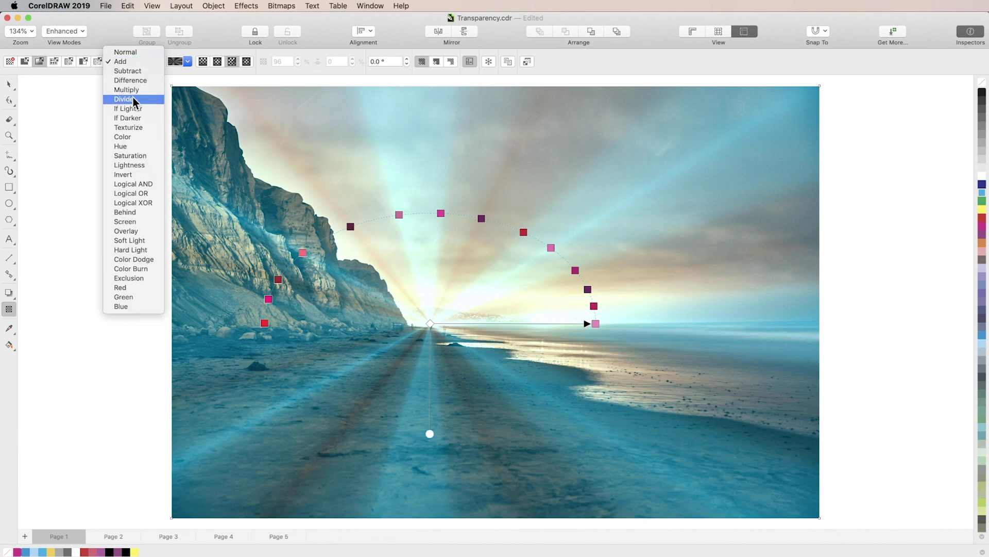
pyautogui.click(150, 127)
pyautogui.click(155, 62)
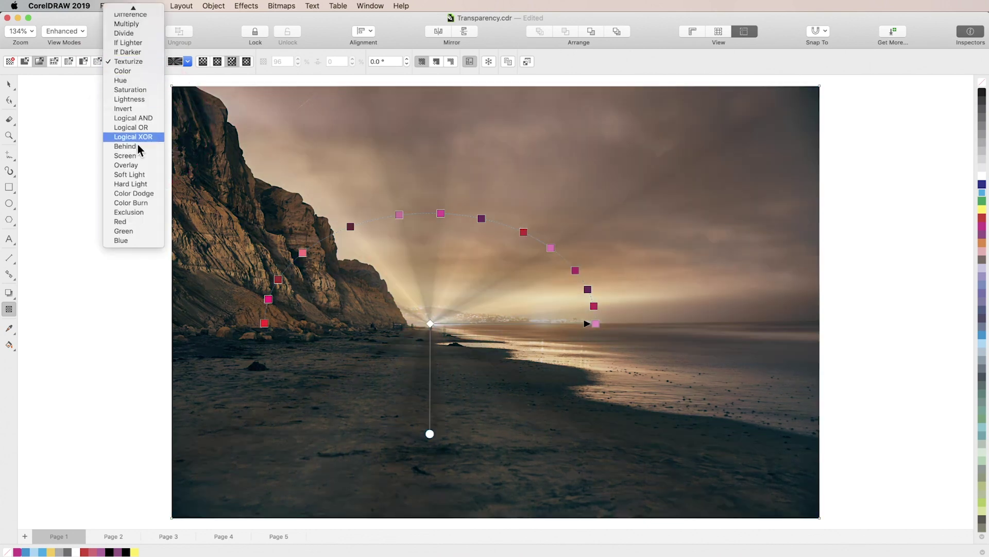
pyautogui.click(150, 219)
pyautogui.click(147, 234)
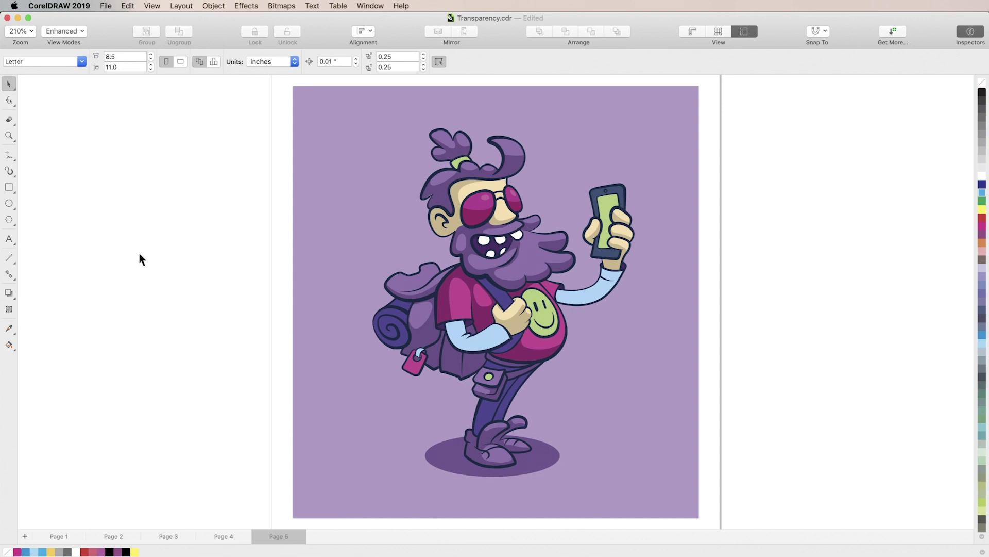
# - Give the purple background a circles pattern transparency after trying checker and rectangles
pyautogui.click(303, 257)
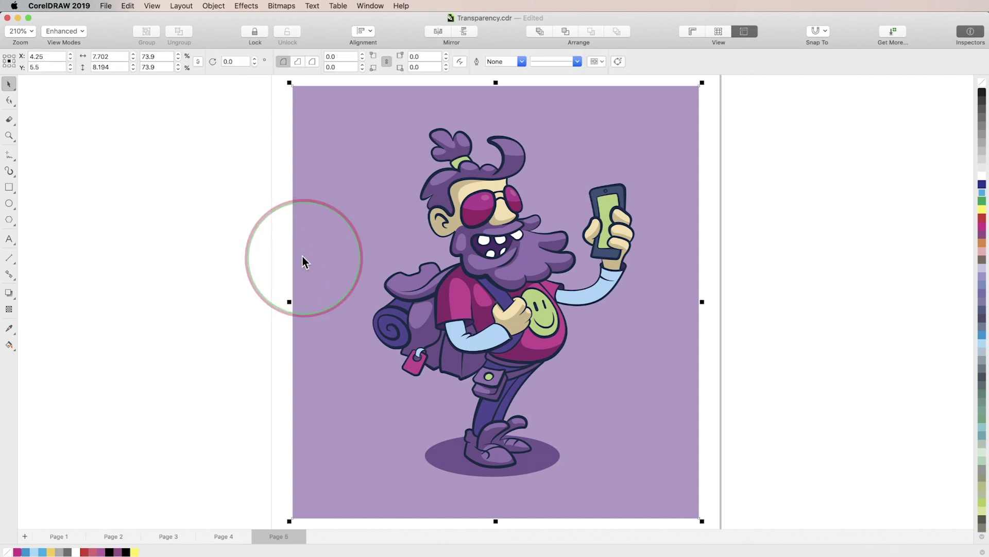
pyautogui.click(10, 310)
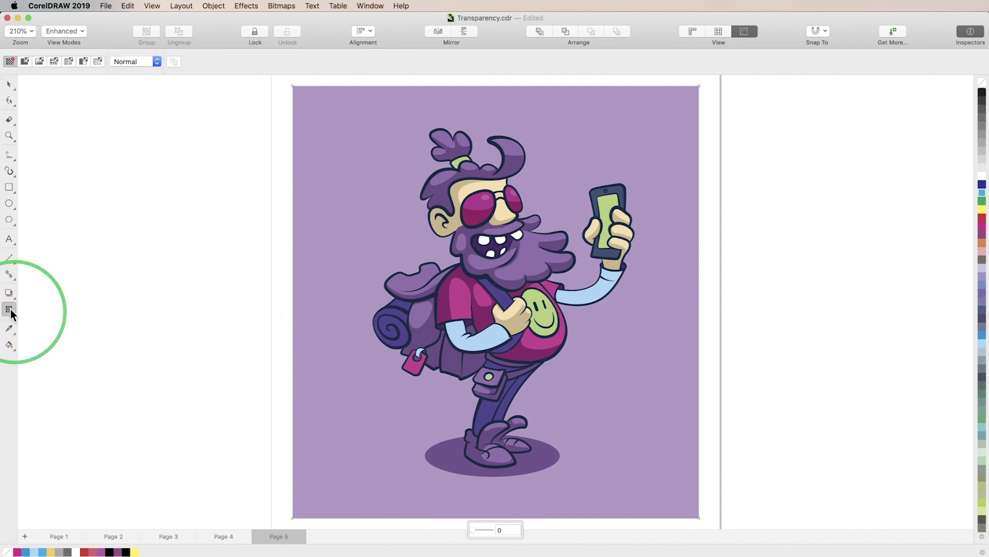
pyautogui.click(51, 62)
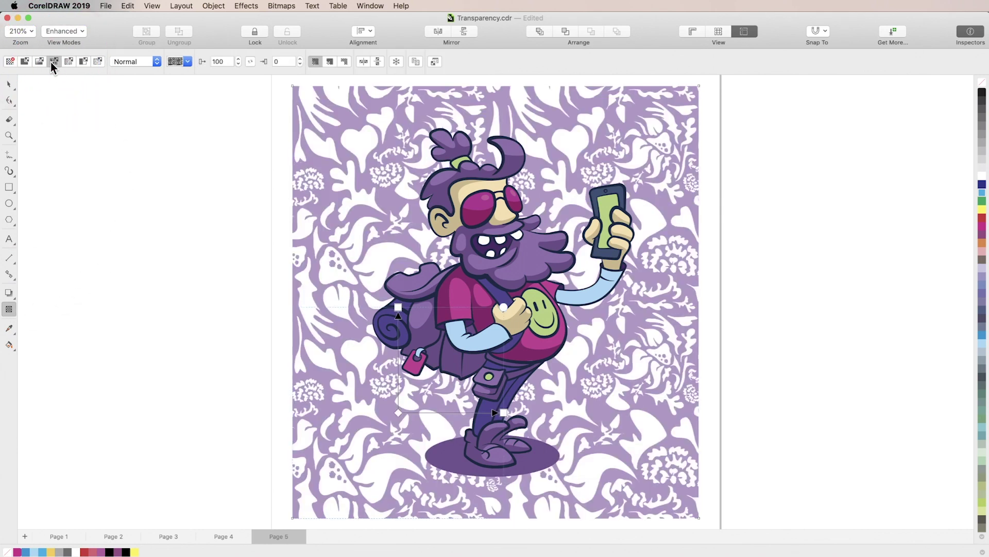
pyautogui.click(189, 62)
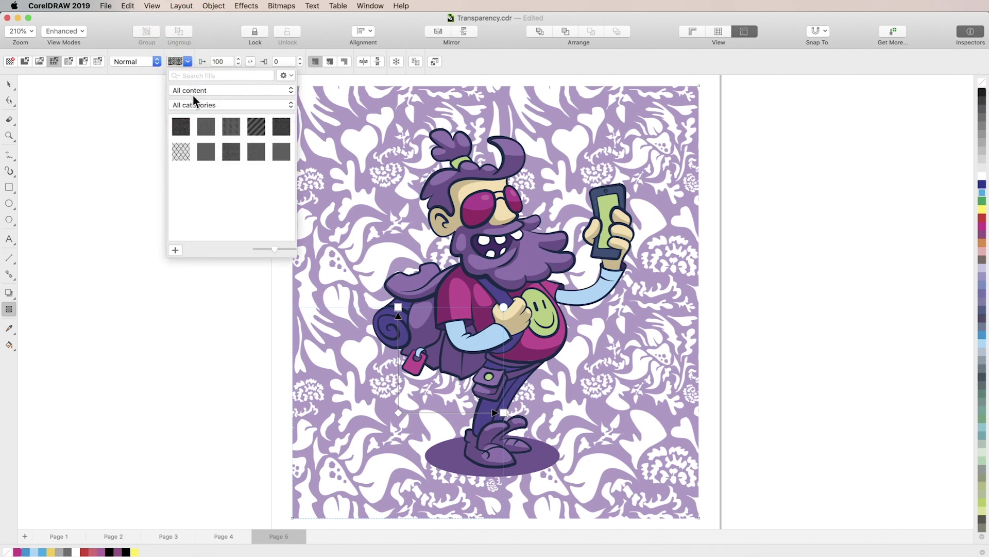
pyautogui.click(205, 126)
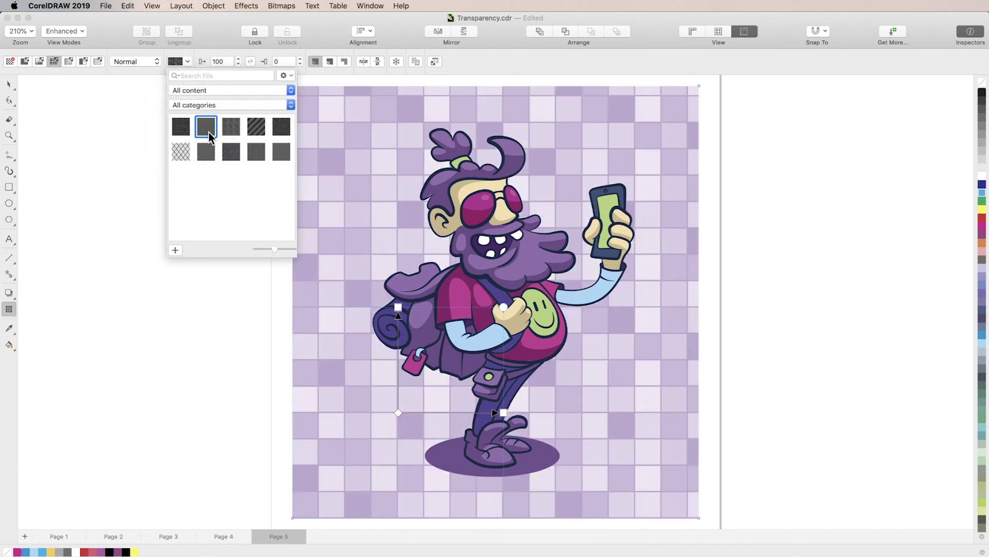
pyautogui.click(231, 152)
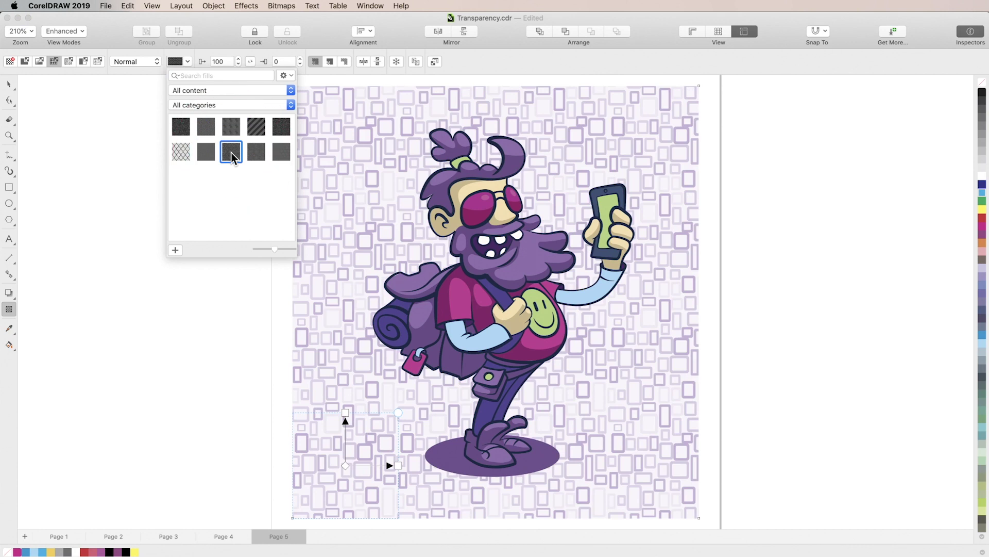
pyautogui.click(237, 126)
pyautogui.click(240, 125)
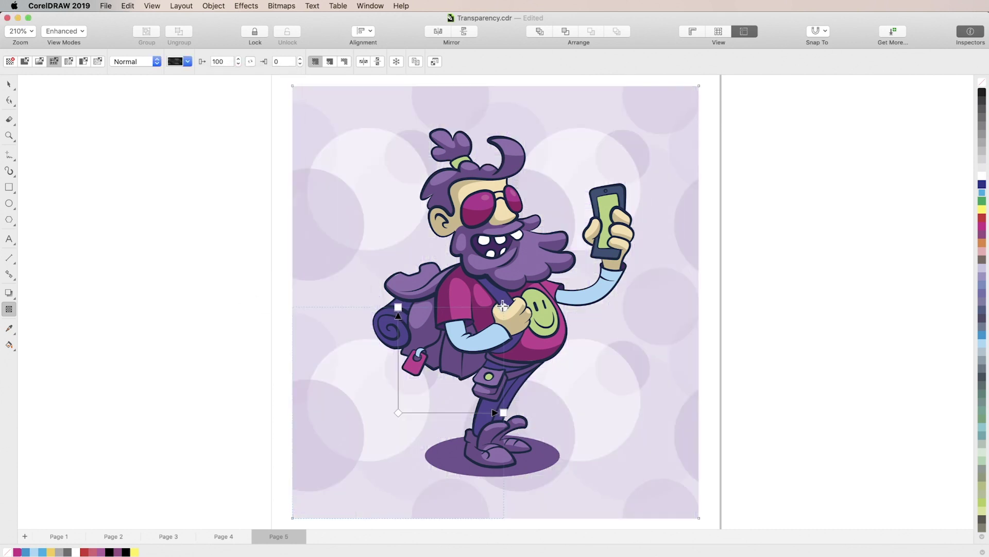
# - Resize the circle pattern and stretch it into tall, narrow ellipses
pyautogui.moveTo(503, 306); pyautogui.dragTo(459, 336)
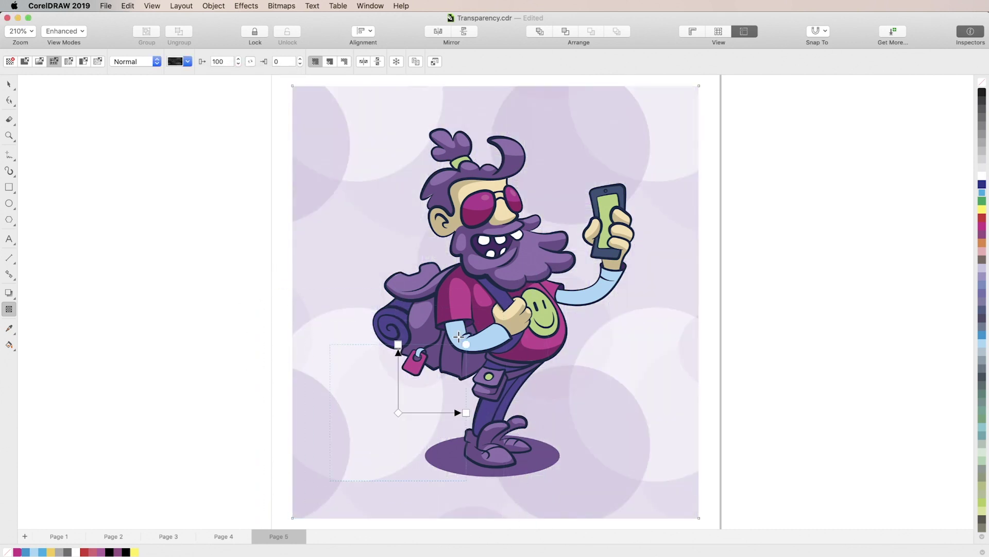
pyautogui.moveTo(398, 344); pyautogui.dragTo(400, 300)
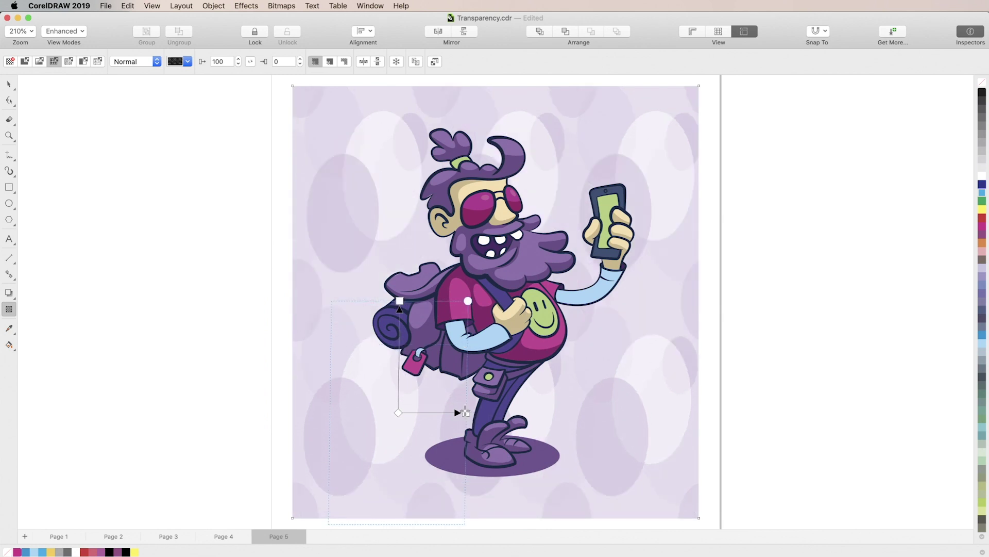
pyautogui.moveTo(464, 412); pyautogui.dragTo(449, 412)
pyautogui.press('space')
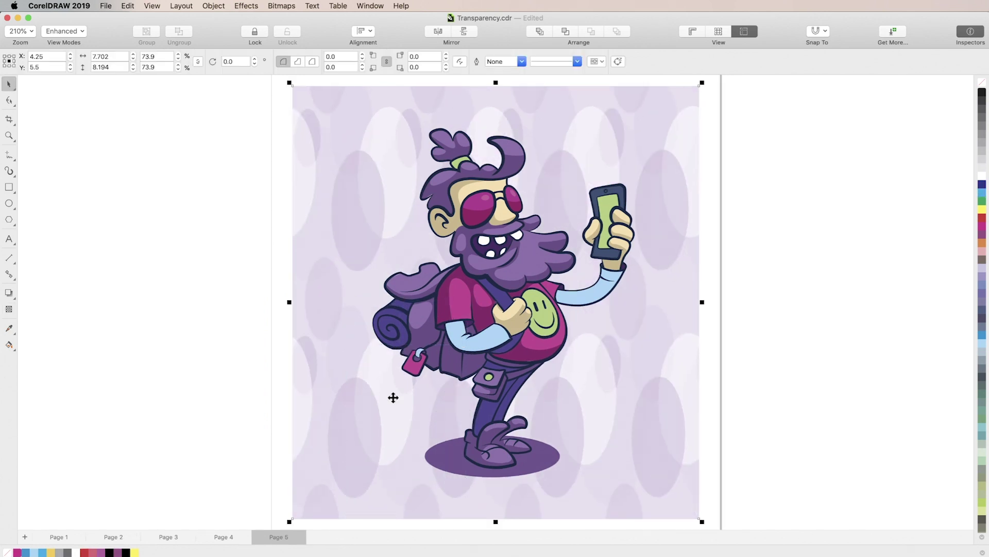
# - Open the Welcome screen from the Help menu
pyautogui.click(406, 6)
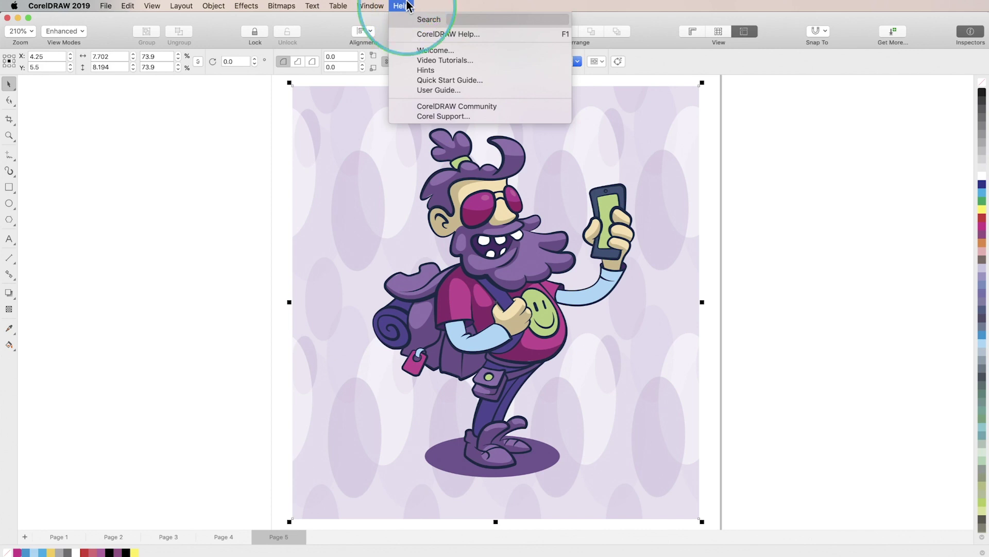
pyautogui.click(449, 50)
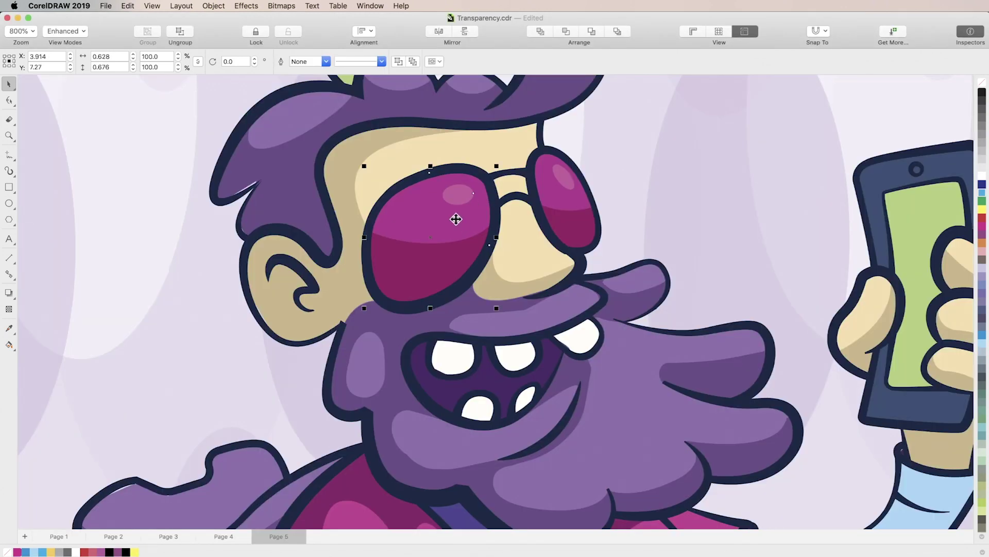
# - Give the left sunglasses lens a cloudy texture transparency with the Transparency tool
pyautogui.click(9, 309)
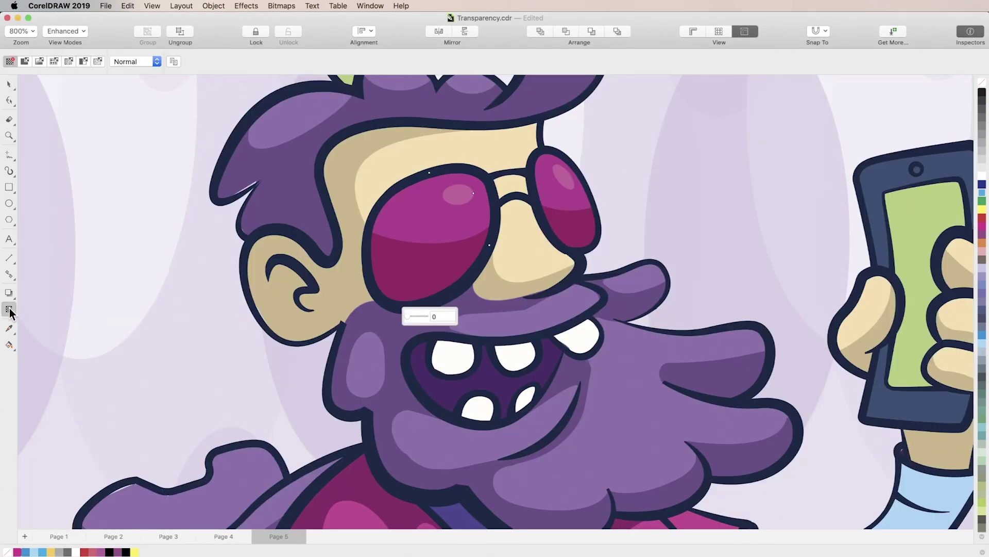
pyautogui.click(68, 61)
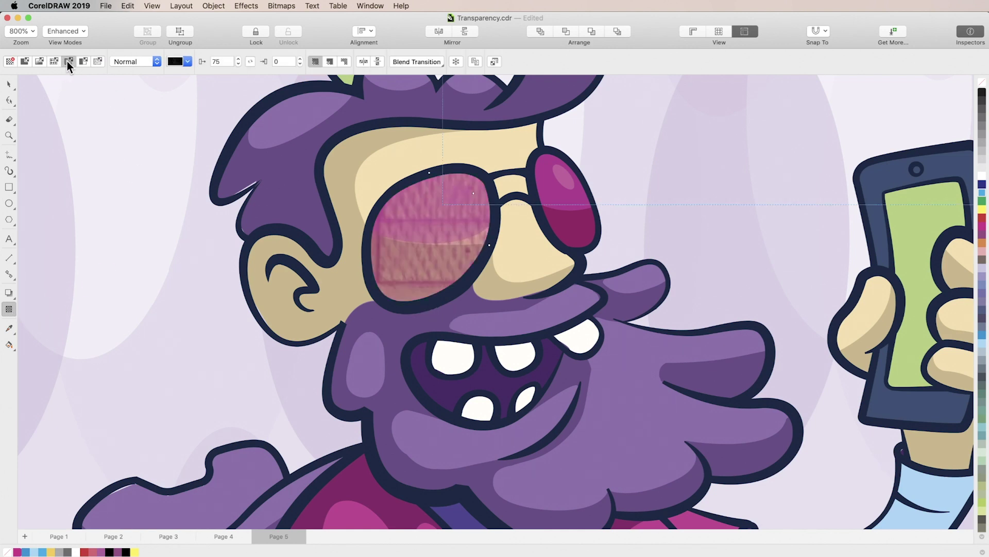
pyautogui.click(188, 61)
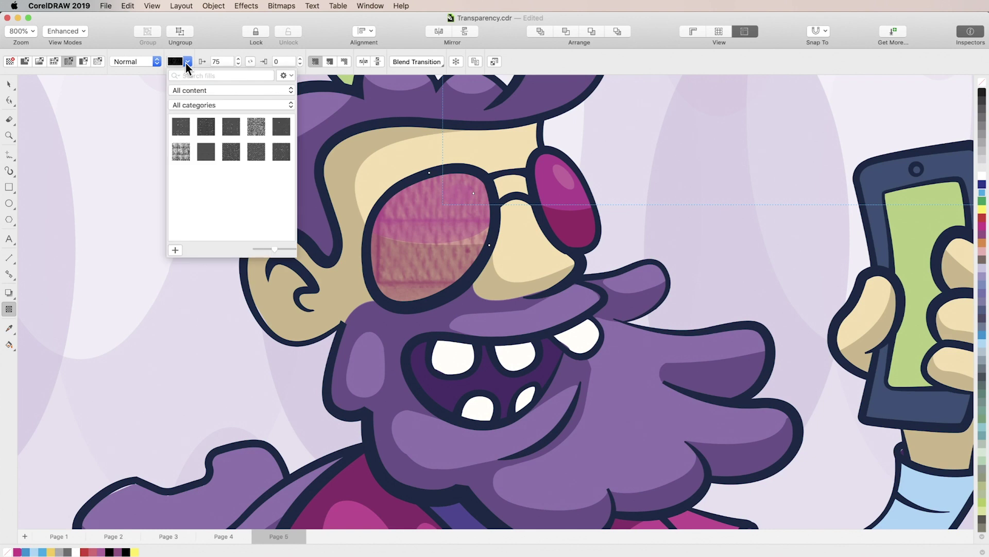
pyautogui.click(281, 152)
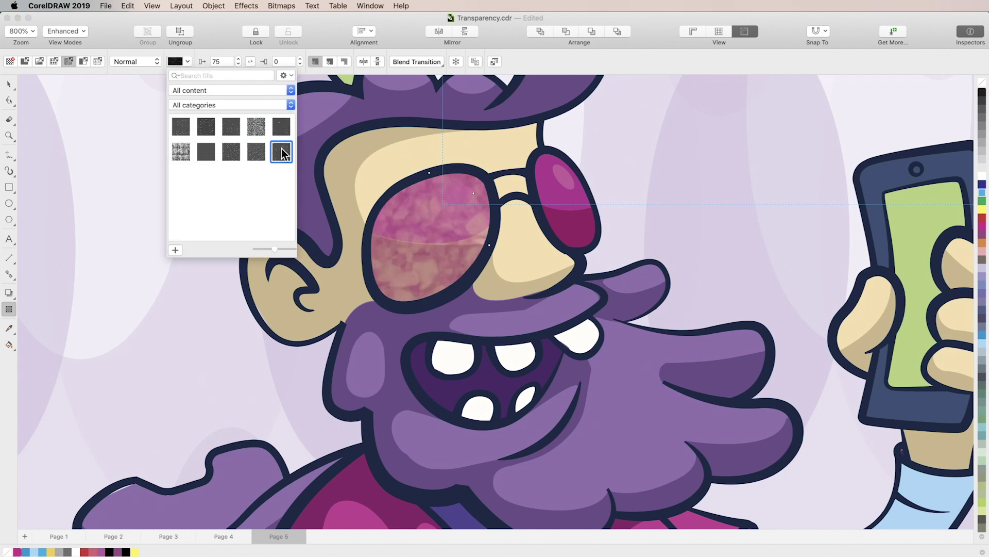
pyautogui.click(256, 126)
# - Copy the left lens's texture transparency onto the right lens
pyautogui.click(429, 171)
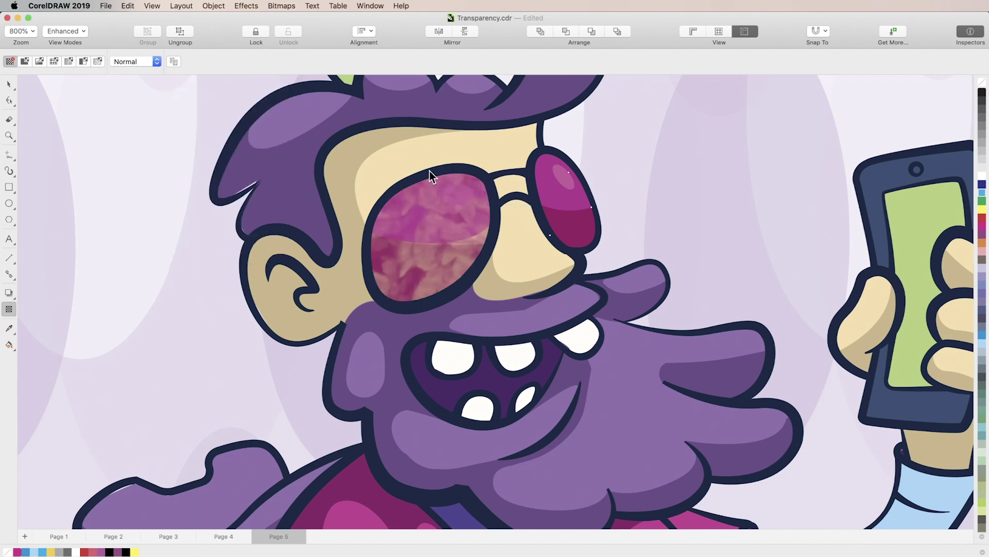
pyautogui.click(573, 214)
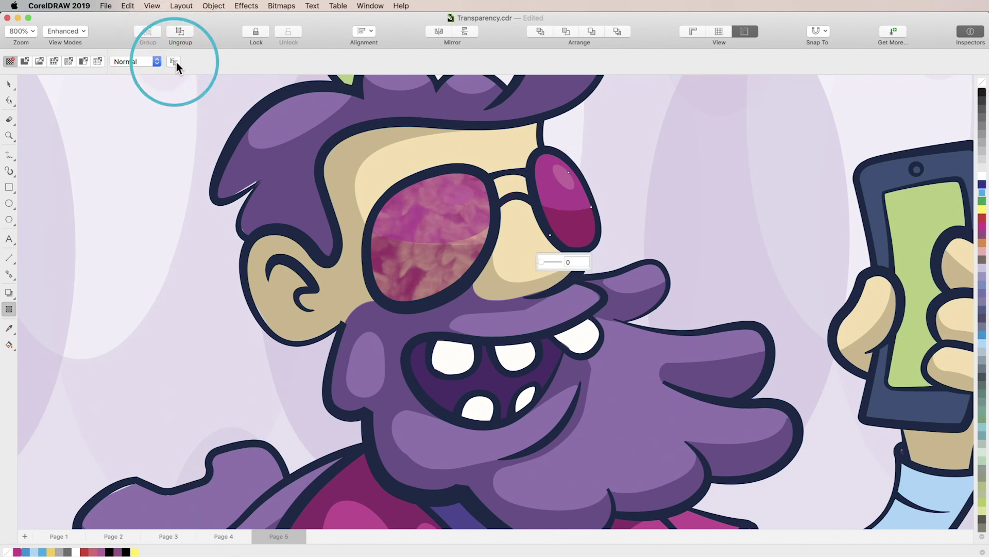
pyautogui.click(434, 226)
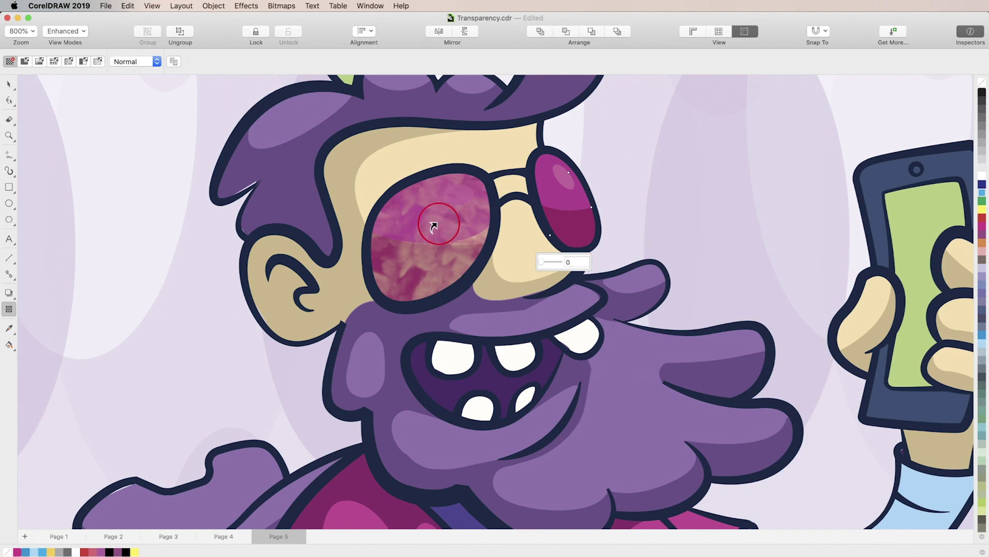